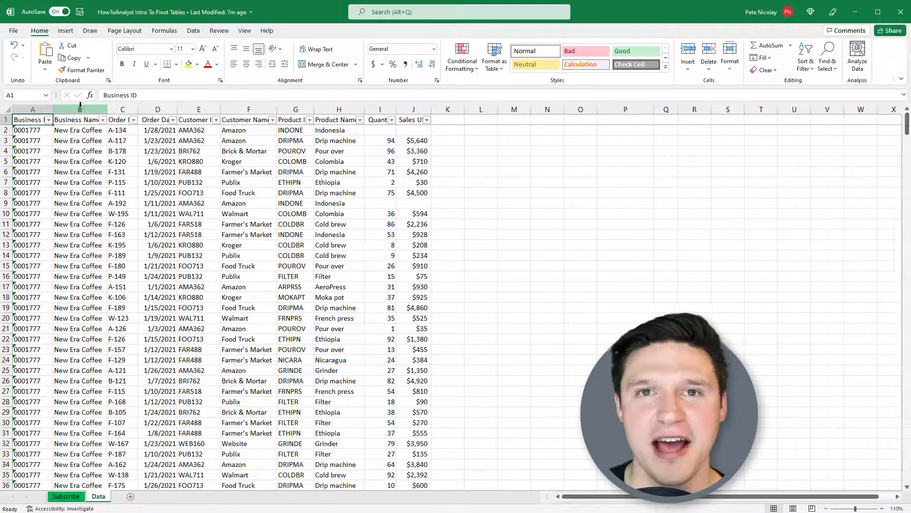
- Insert a PivotTable from the Data!$A$1:$J$579 range onto a new worksheet
click(66, 33)
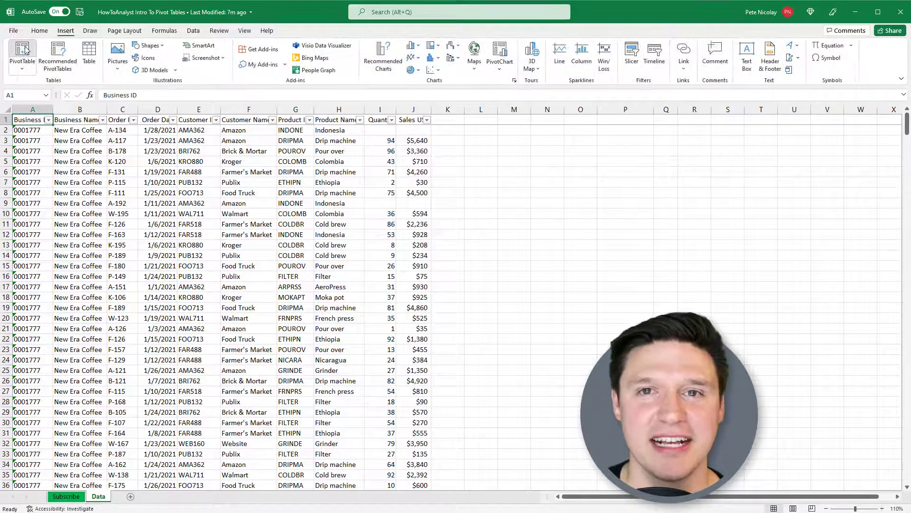
click(25, 50)
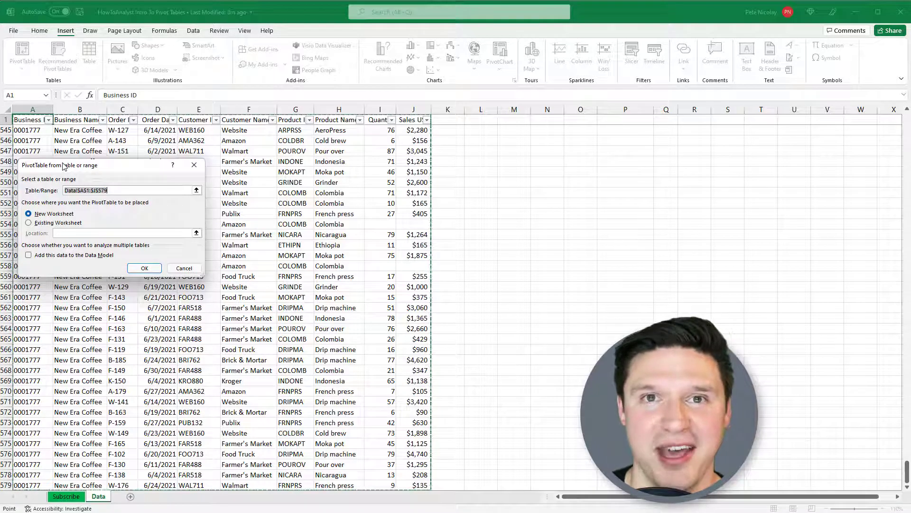
key(Return)
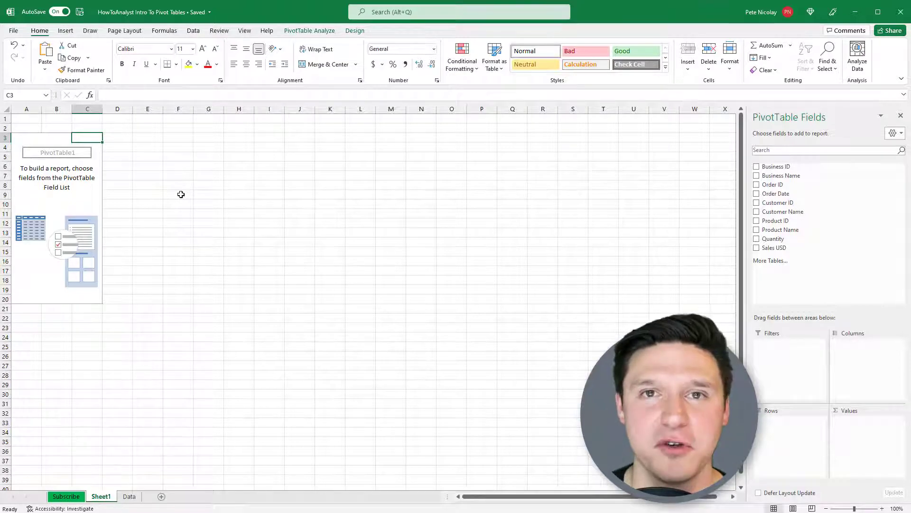
key(Right)
key(Left)
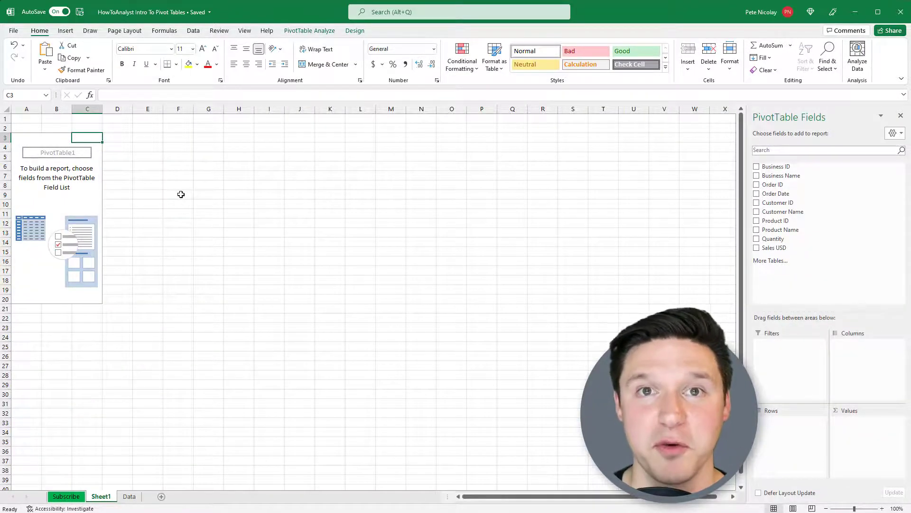
key(alt+w)
key(n)
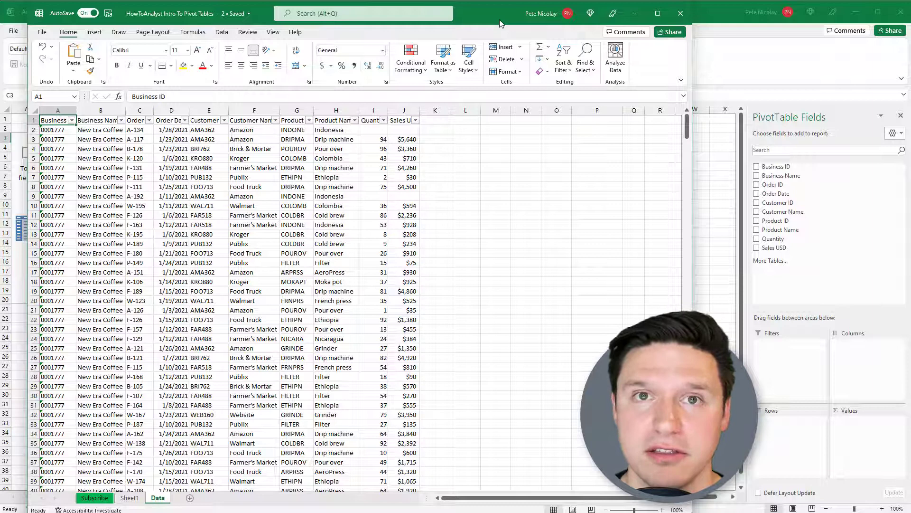
click(682, 14)
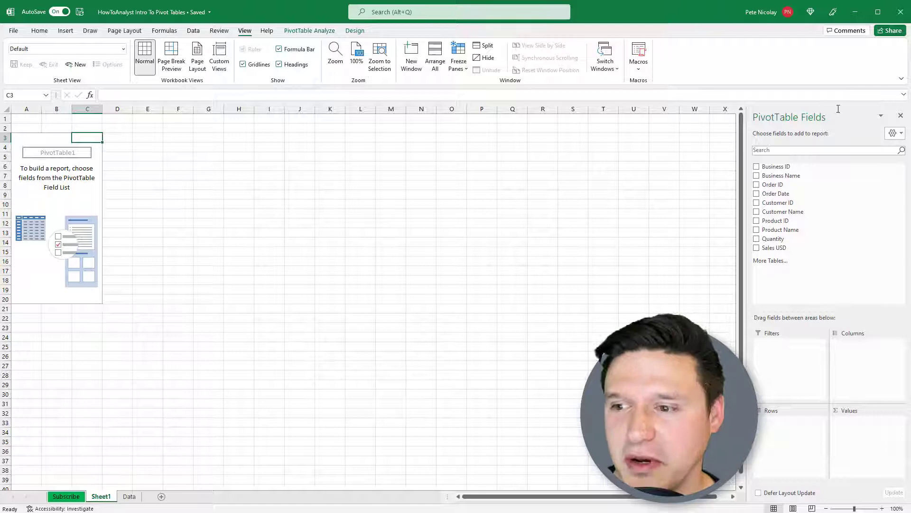
- Add Sales USD to the pivot's Values and compare its sum with the Data sheet column
drag(778, 247, 864, 422)
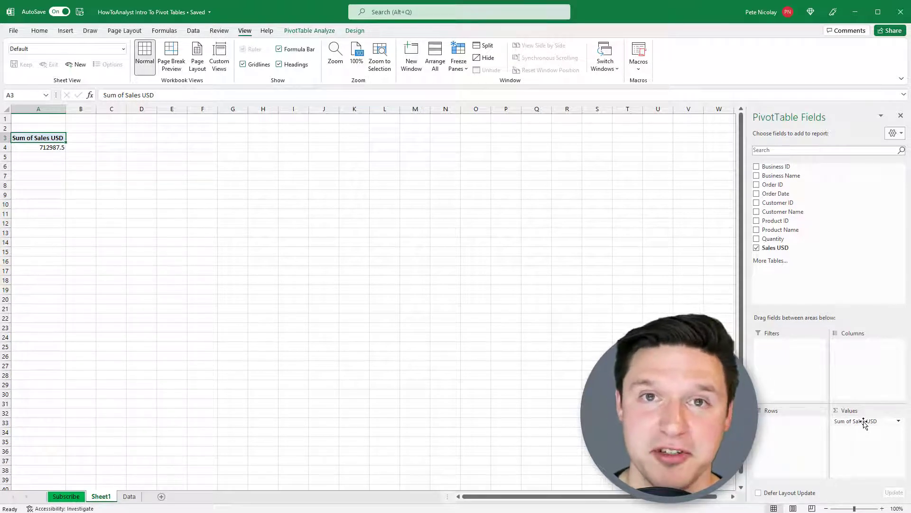
key(ctrl+Page_Down)
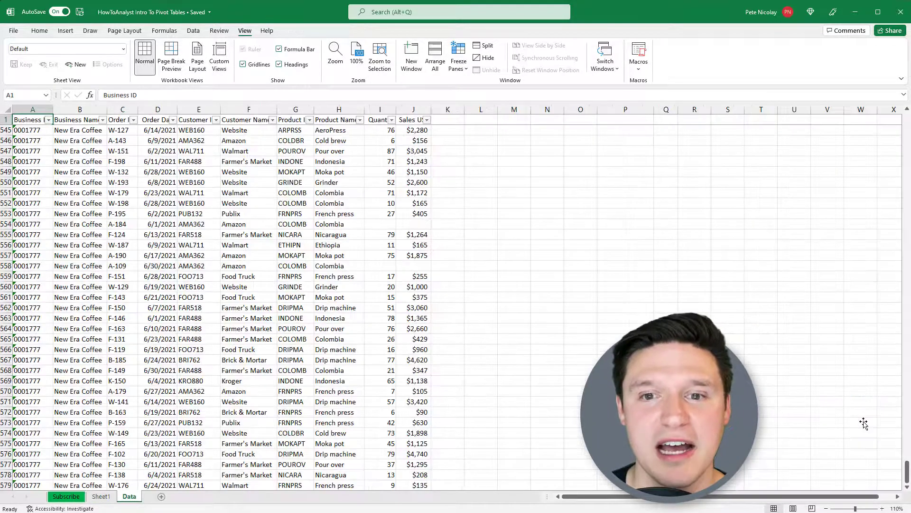
key(Right)
key(Right)
key(Right)
key(Right)
key(Right)
key(Right)
key(Right)
key(Right)
key(Right)
key(ctrl+space)
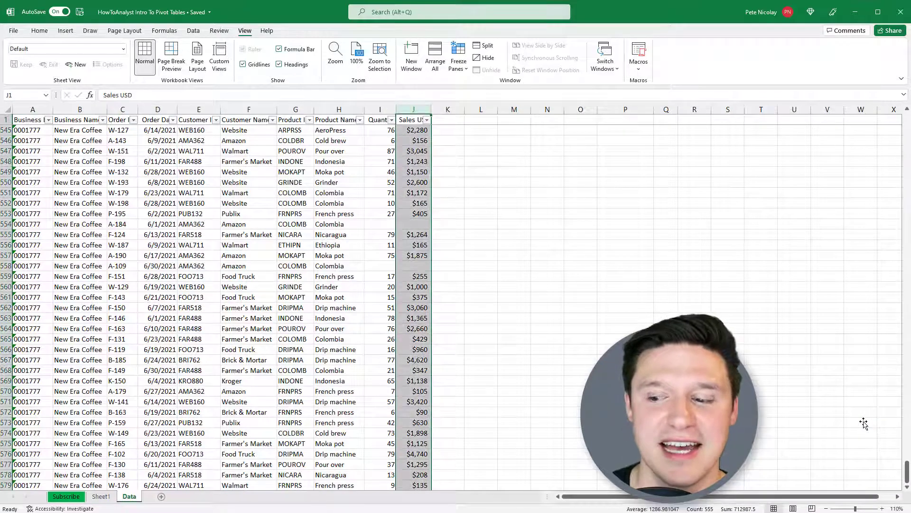
key(ctrl+Page_Up)
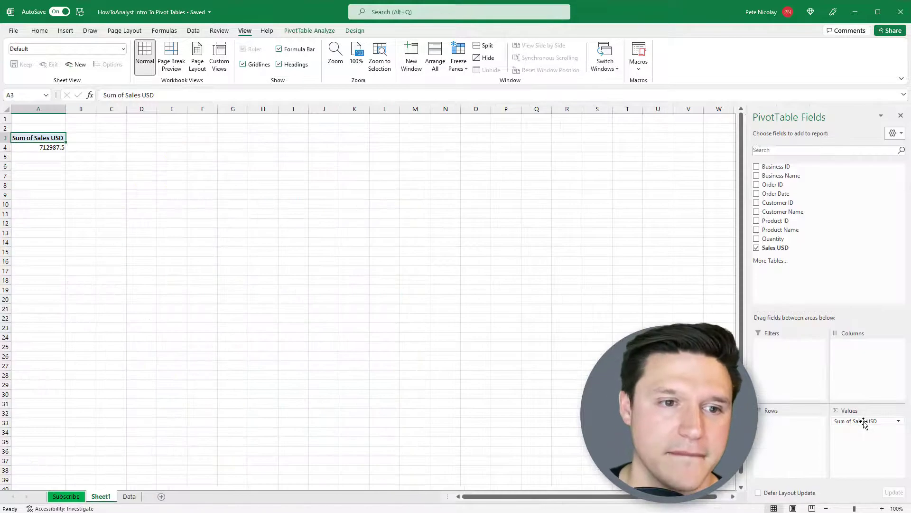
- Format the Sum of Sales USD as Currency with 0 decimal places
right_click(20, 150)
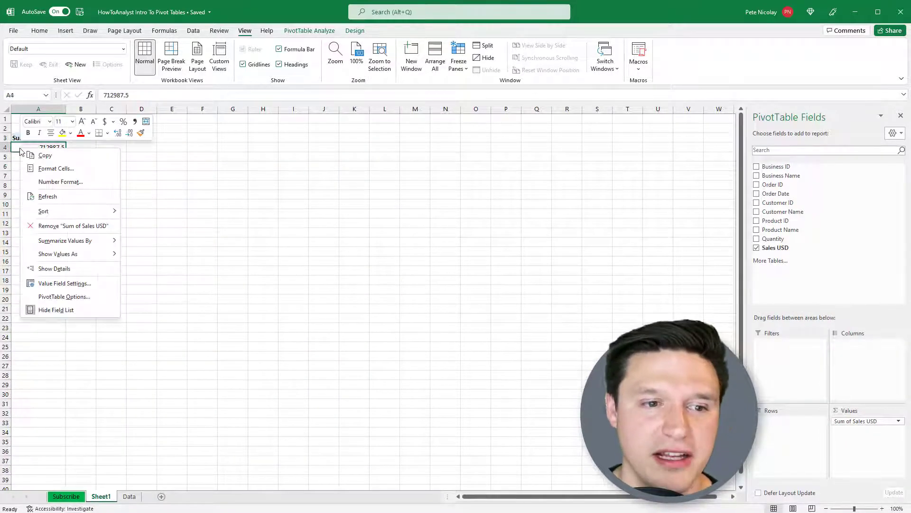
click(48, 182)
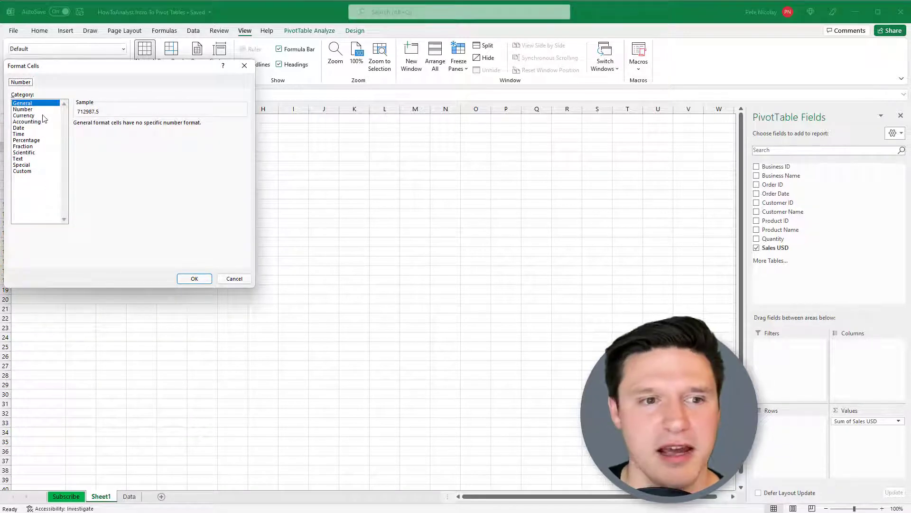
click(44, 115)
click(139, 126)
click(138, 126)
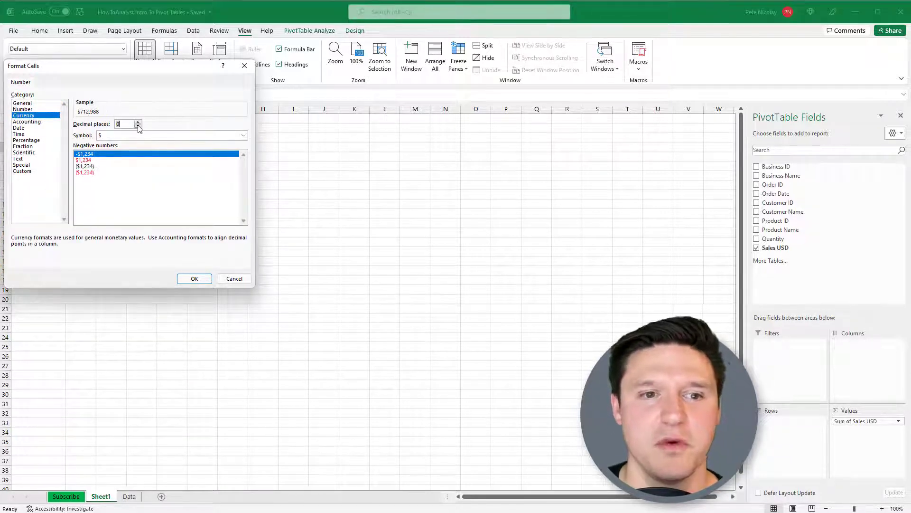
click(192, 281)
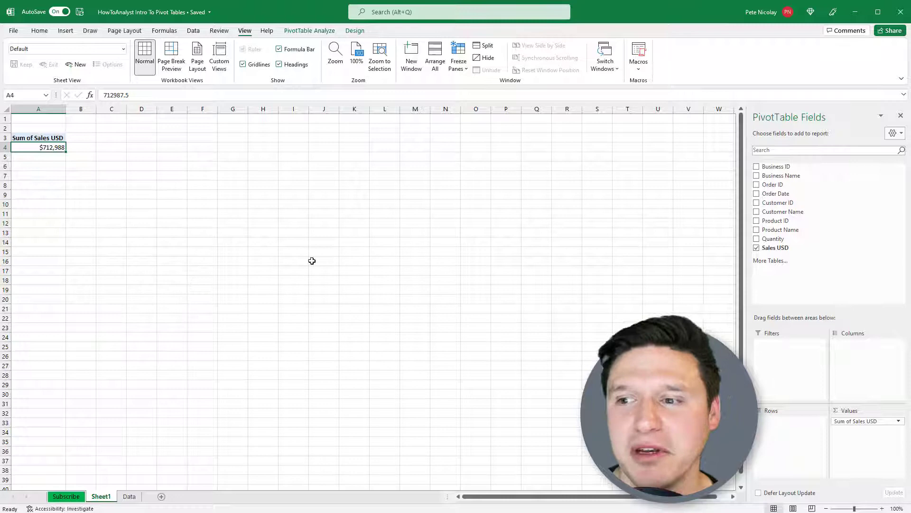
- Place Customer Name in Rows, Order Date in Columns and Product Name in Filters
drag(775, 211, 786, 439)
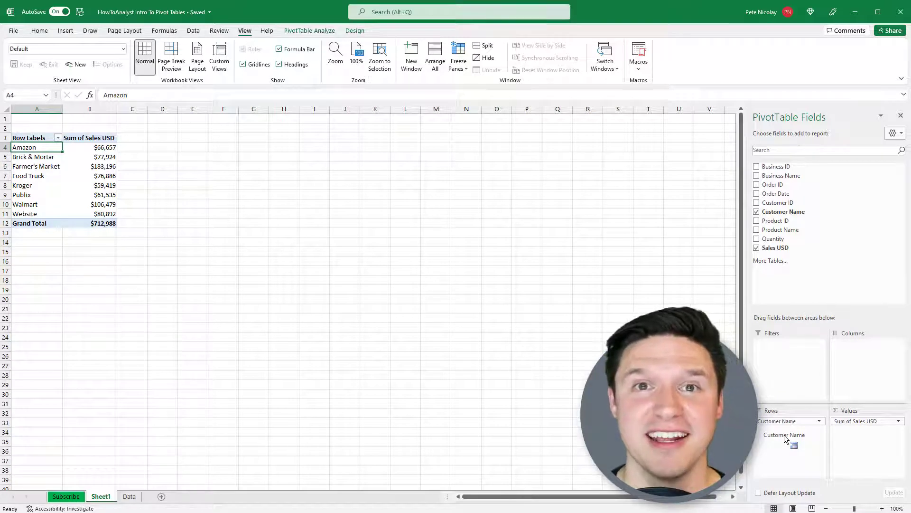
key(ctrl+Page_Down)
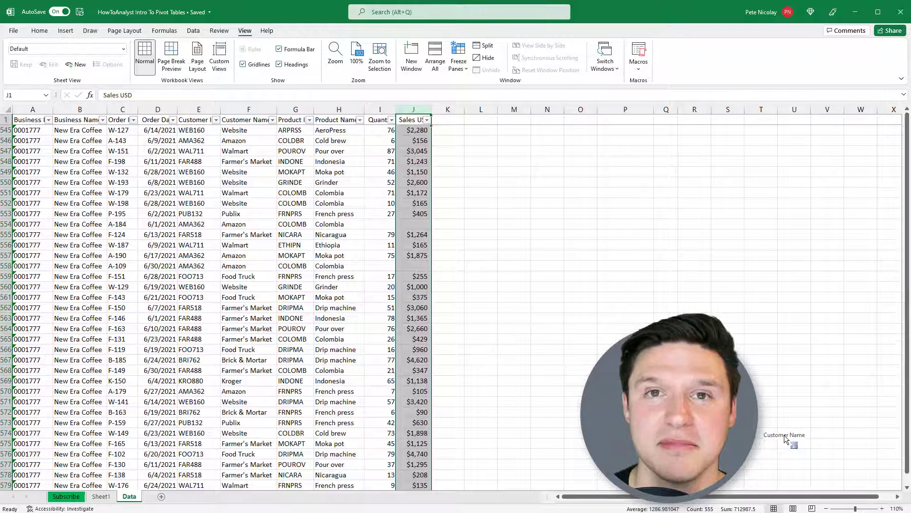
key(ctrl+Page_Up)
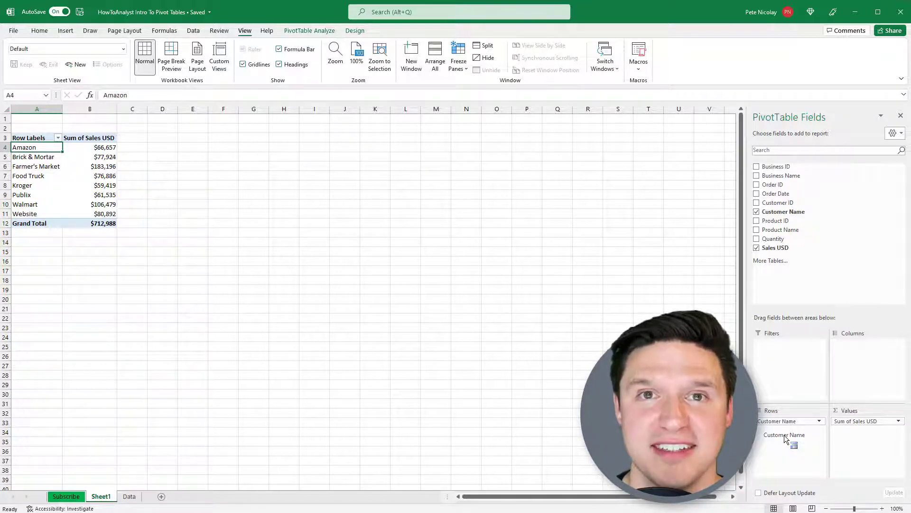
drag(785, 440, 788, 437)
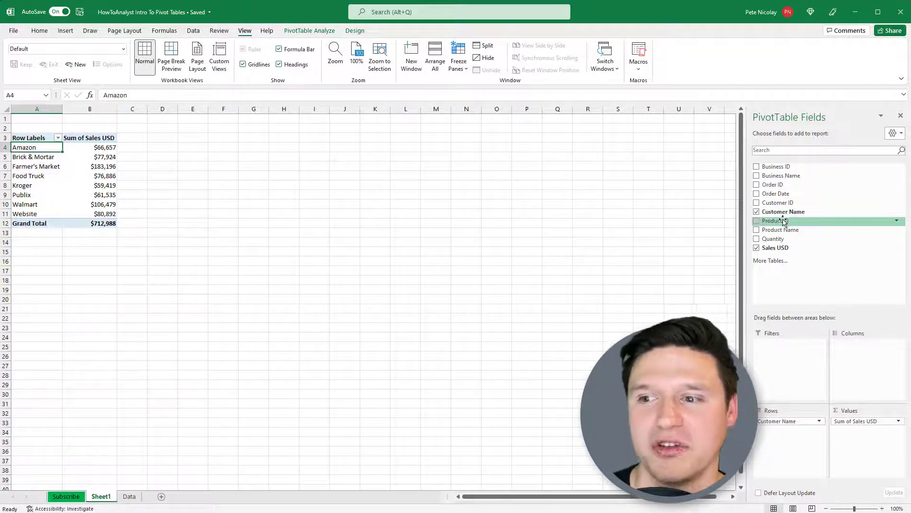
drag(778, 193, 867, 357)
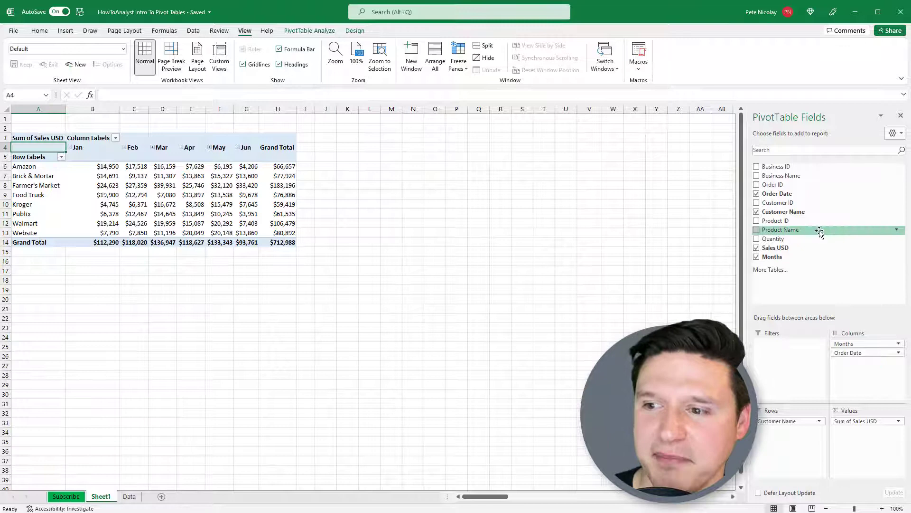
drag(820, 230, 781, 373)
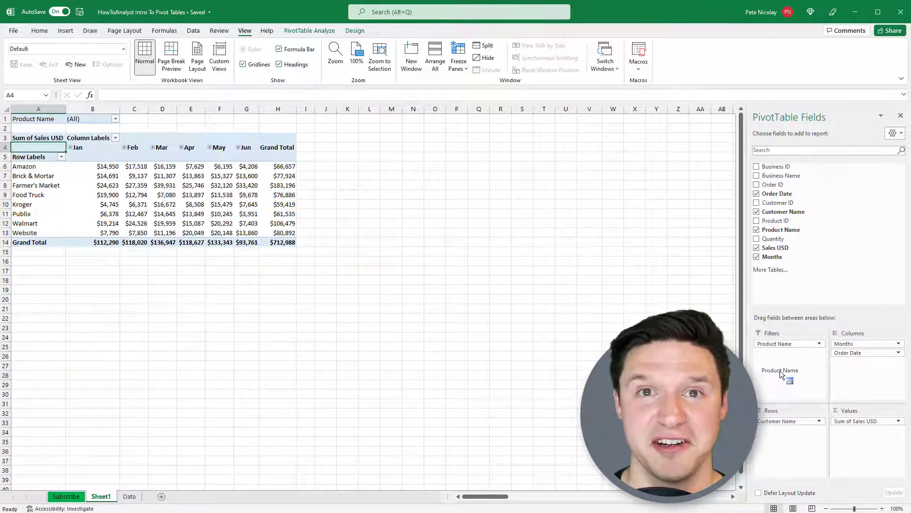
drag(781, 375, 796, 332)
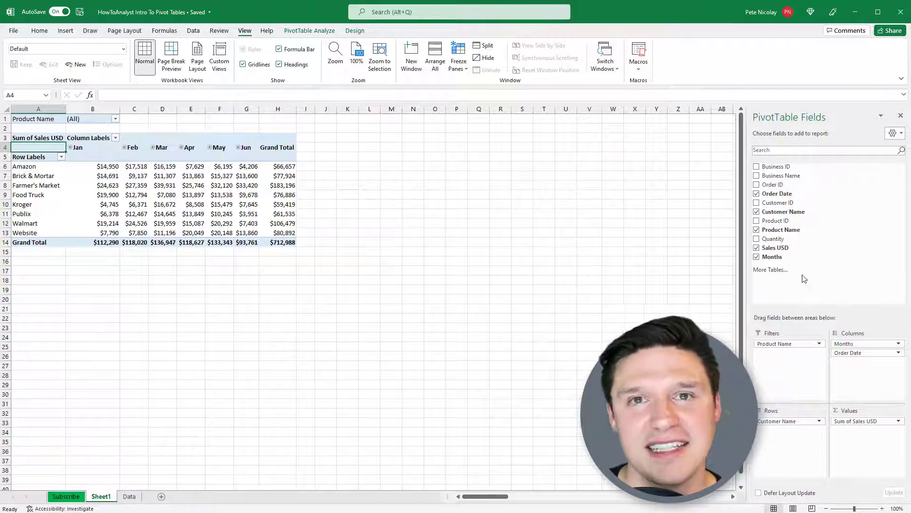
- Close the PivotTable Fields list and reopen it from the PivotTable Analyze tab
click(901, 115)
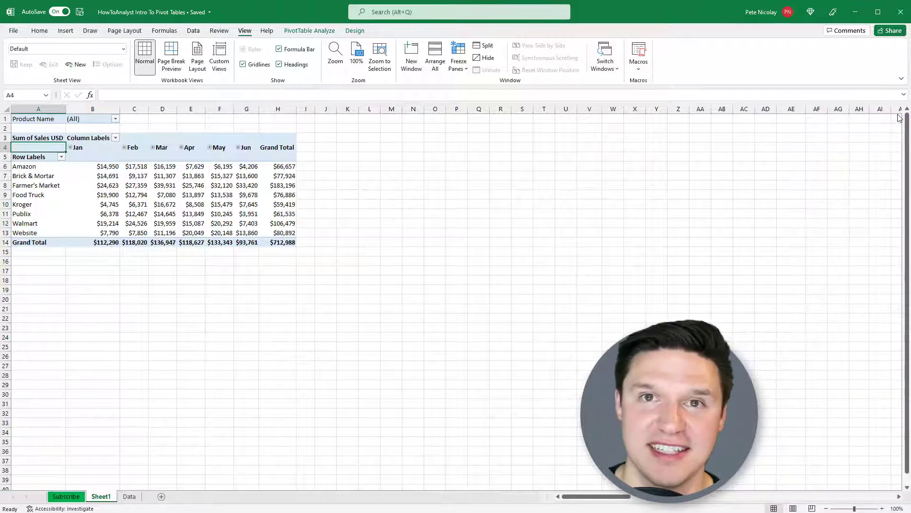
click(276, 143)
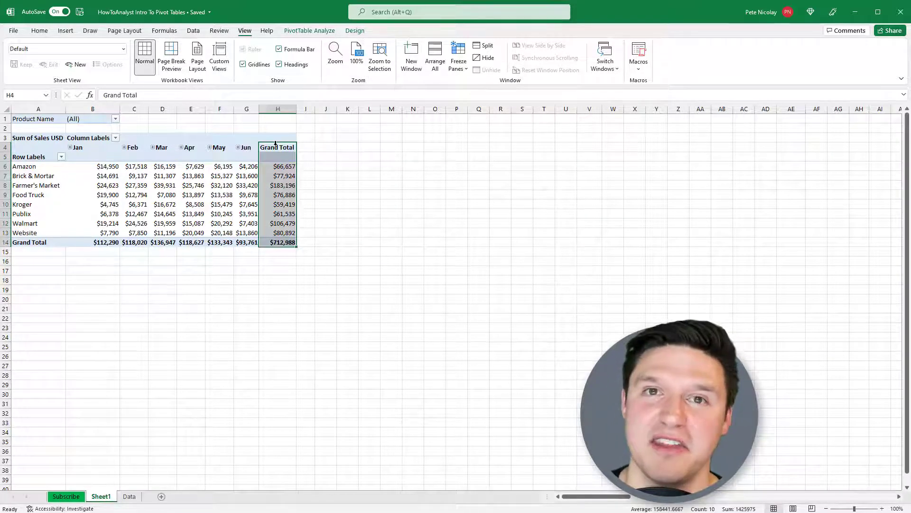
click(311, 30)
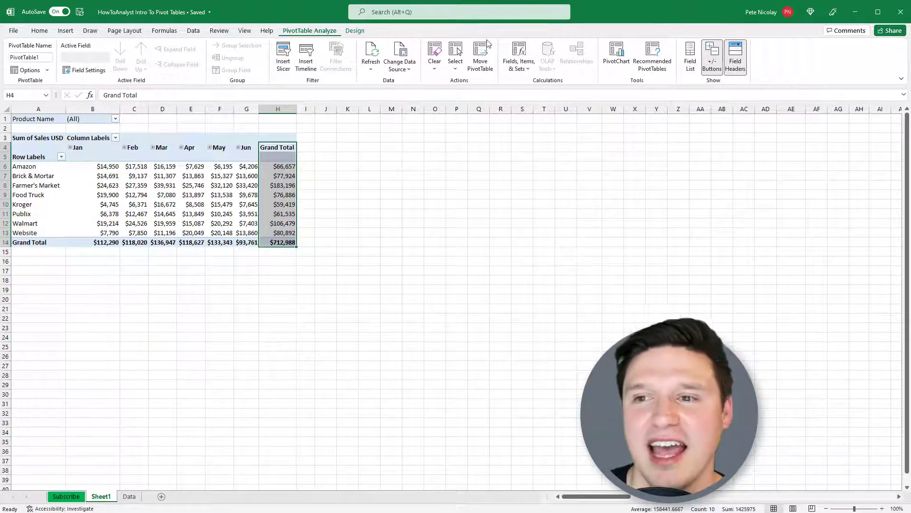
click(696, 64)
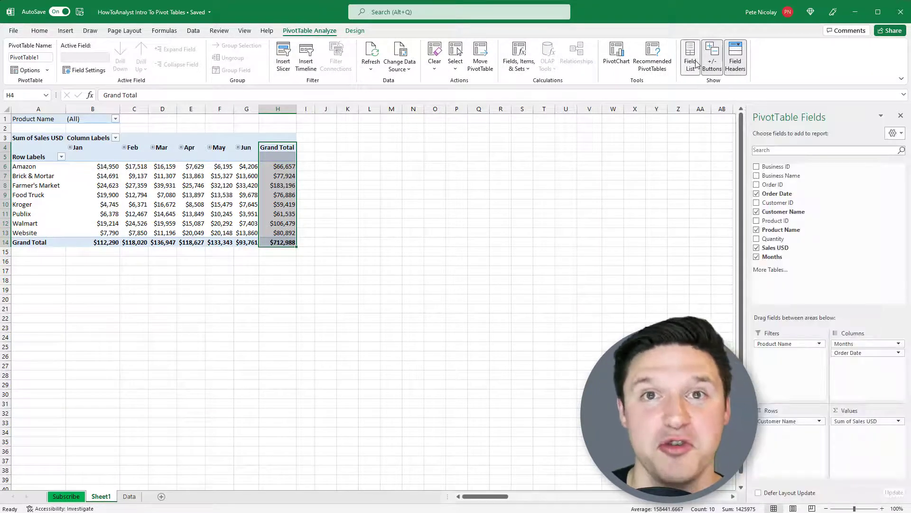
- Switch the field list to Fields and Areas Section Side-By-Side and dock it to the window
drag(793, 122, 683, 123)
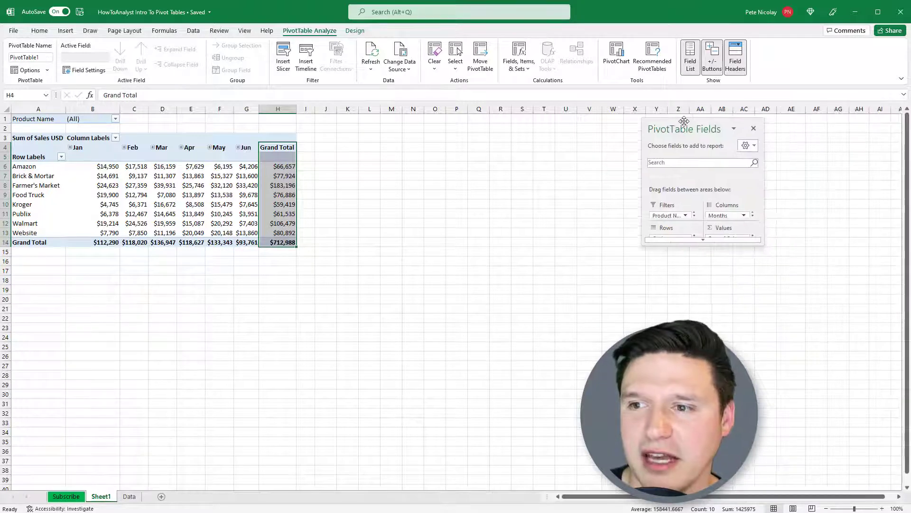
drag(728, 246, 729, 449)
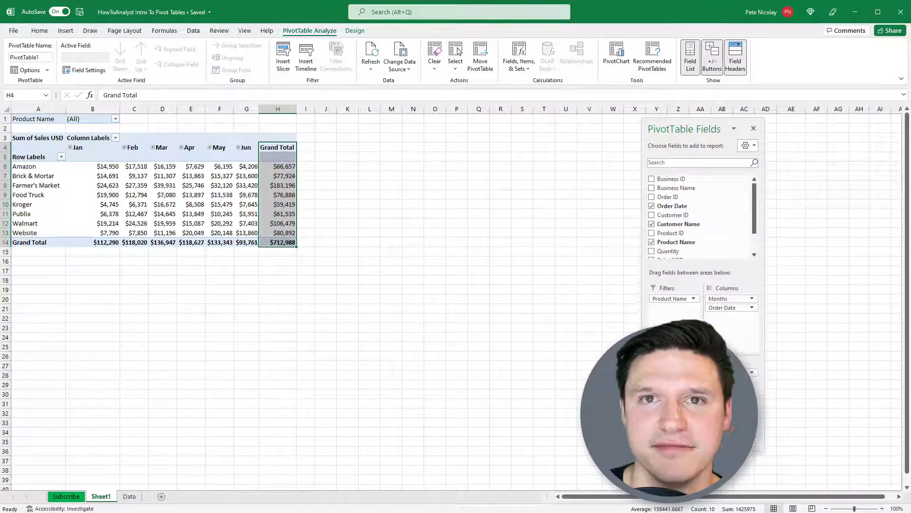
click(752, 146)
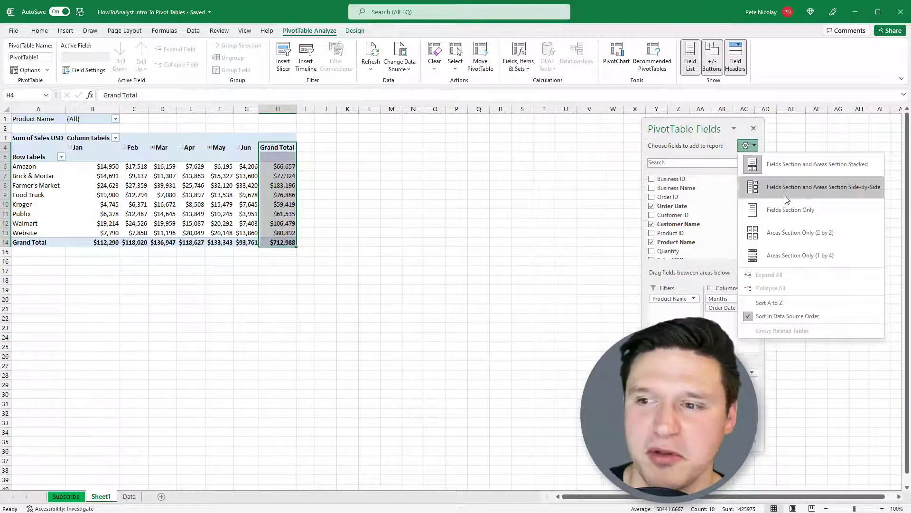
click(765, 188)
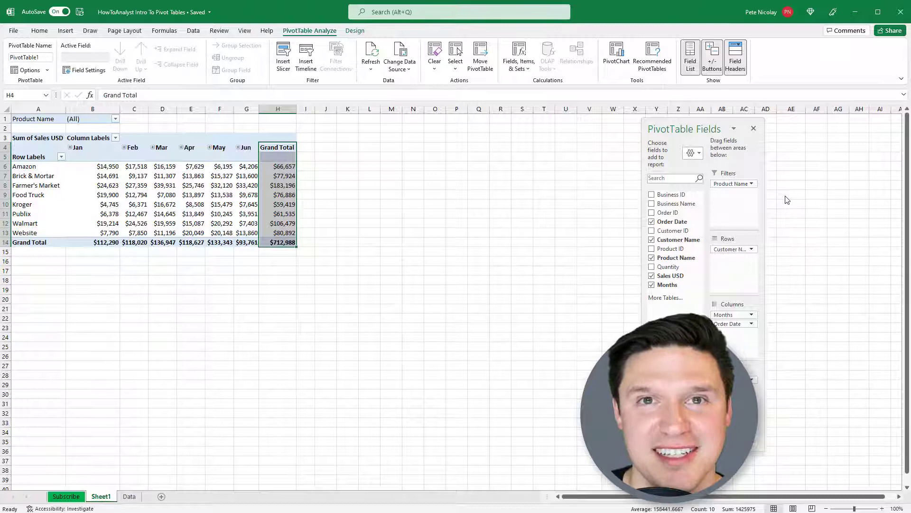
double_click(694, 128)
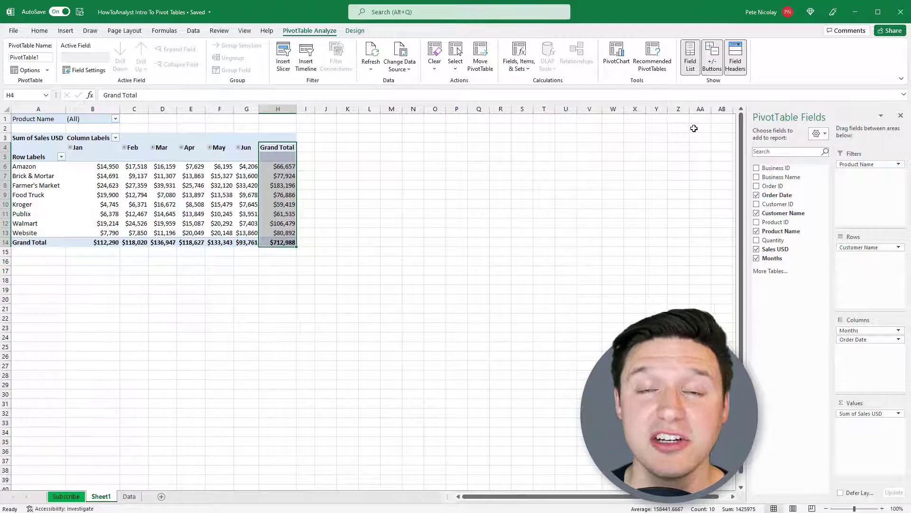
- Expand Feb and the date field into daily dates, then collapse back to Jan–Jun months
key(ctrl+Page_Down)
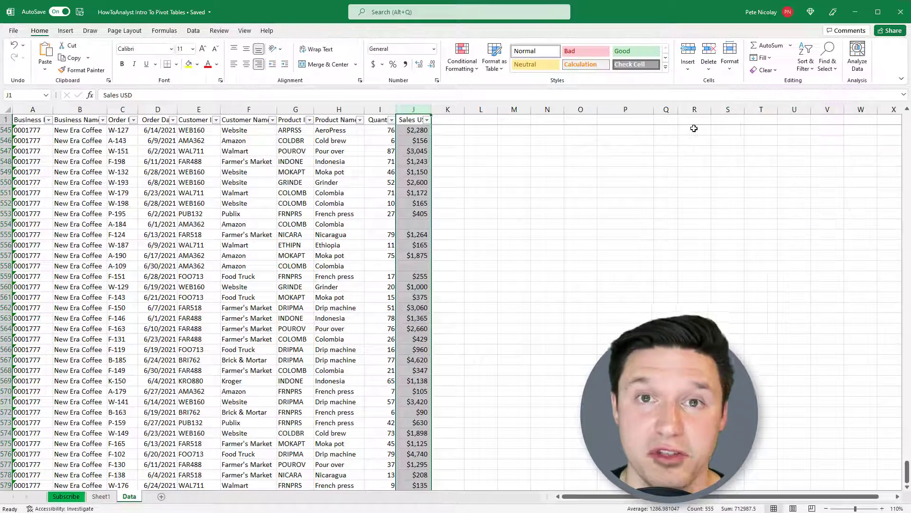
key(ctrl+Page_Up)
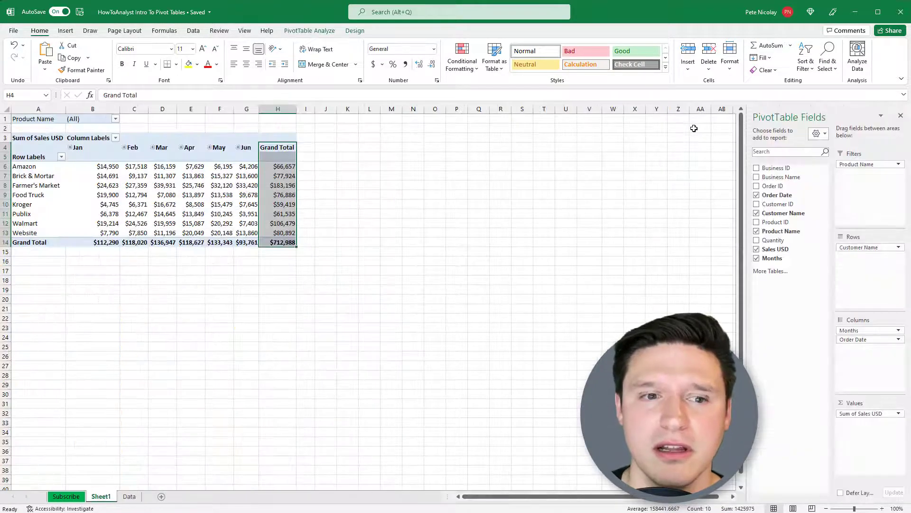
click(125, 148)
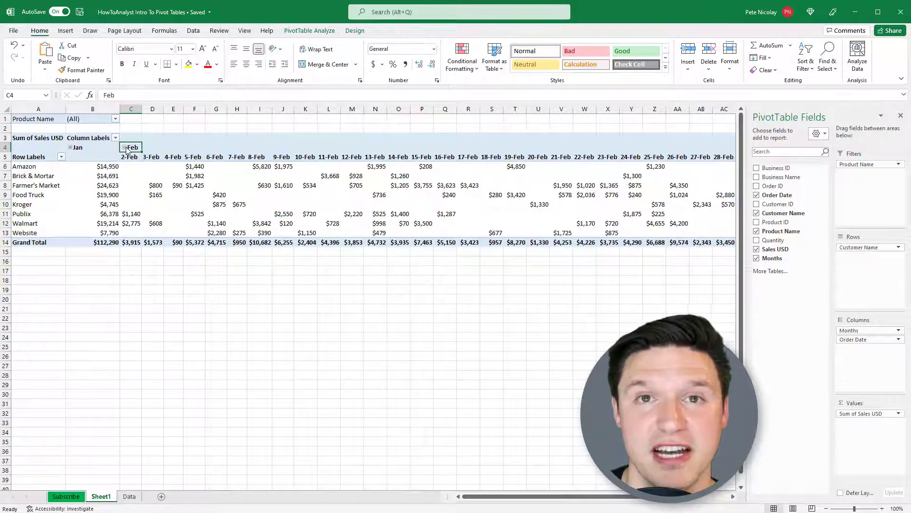
click(323, 31)
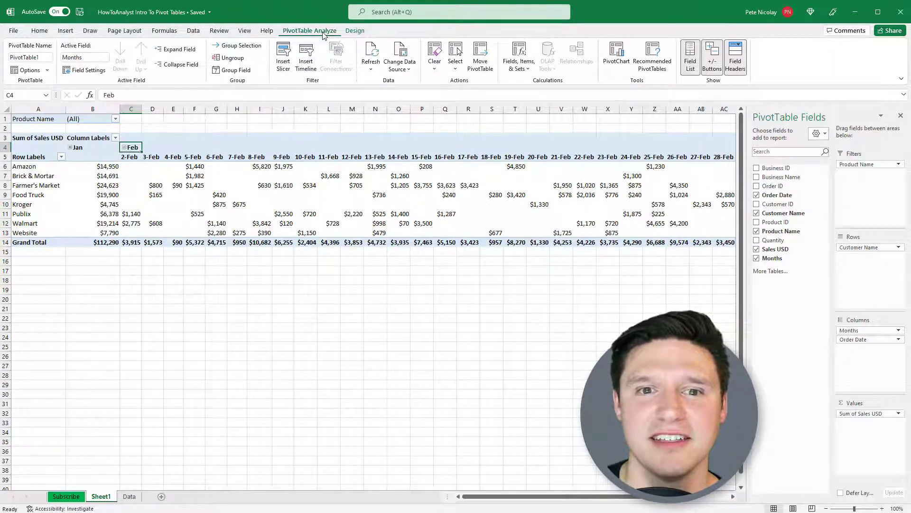
click(182, 51)
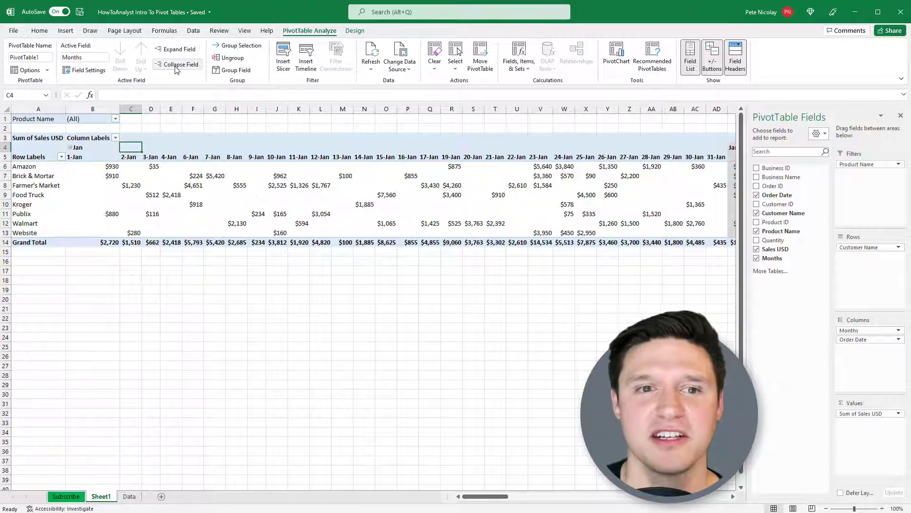
click(176, 66)
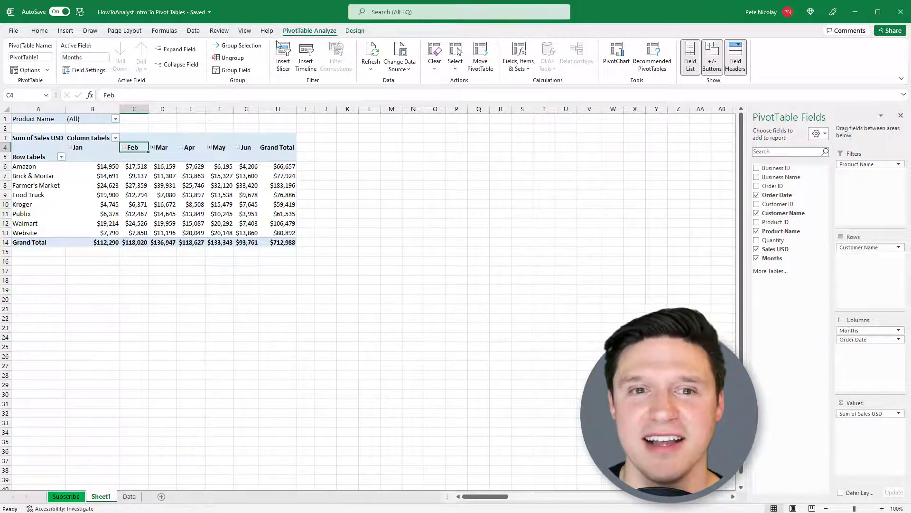
- Group the order dates by Months and Years, without Days
click(239, 45)
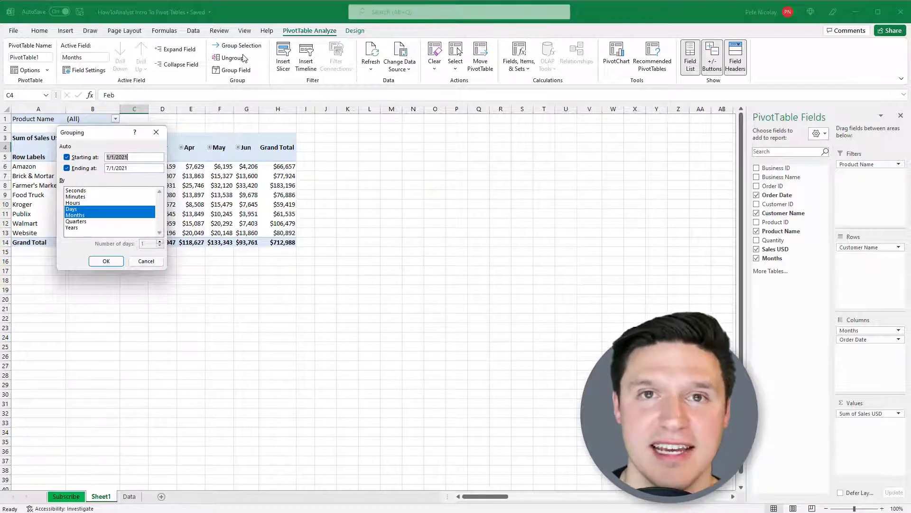
click(90, 228)
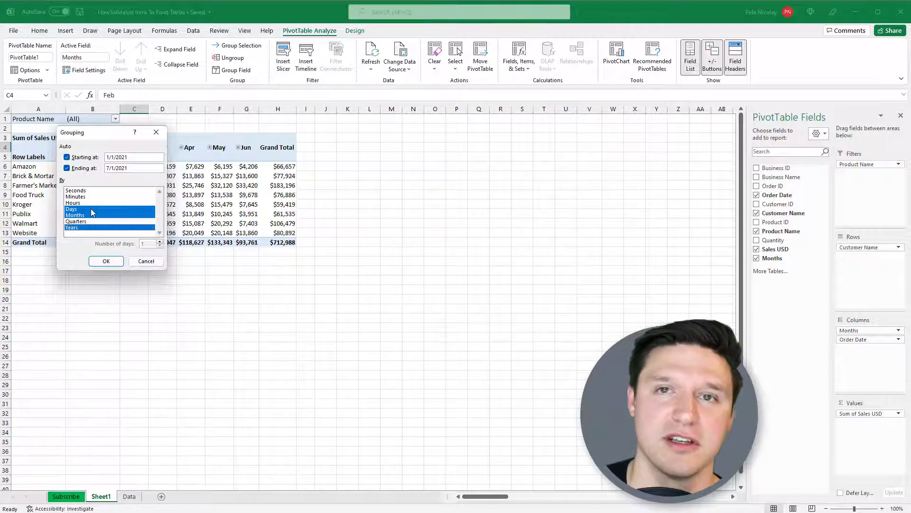
click(91, 210)
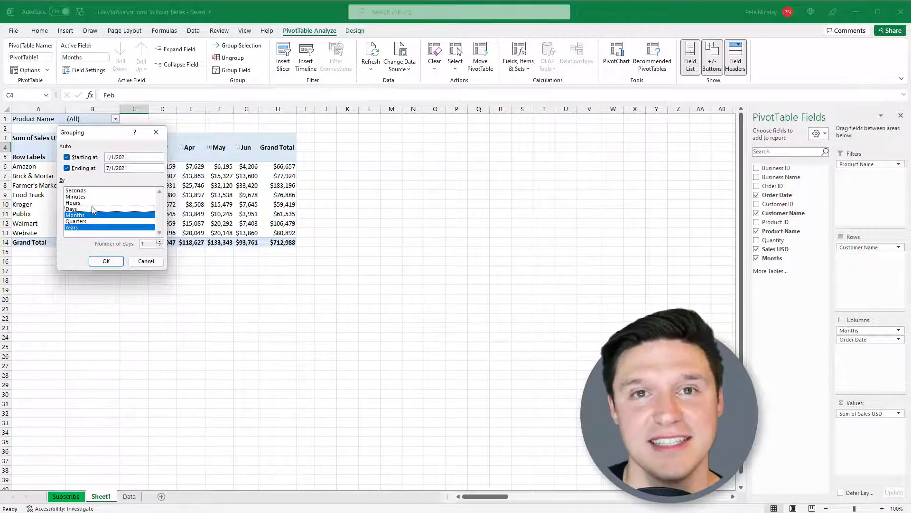
click(101, 261)
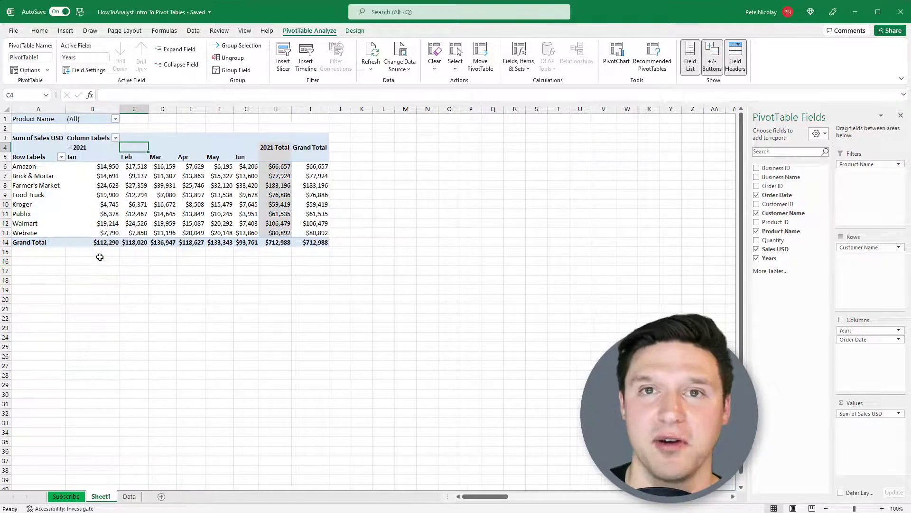
- Collapse and re-expand the 2021 column, then select the Amazon and Website rows
click(190, 66)
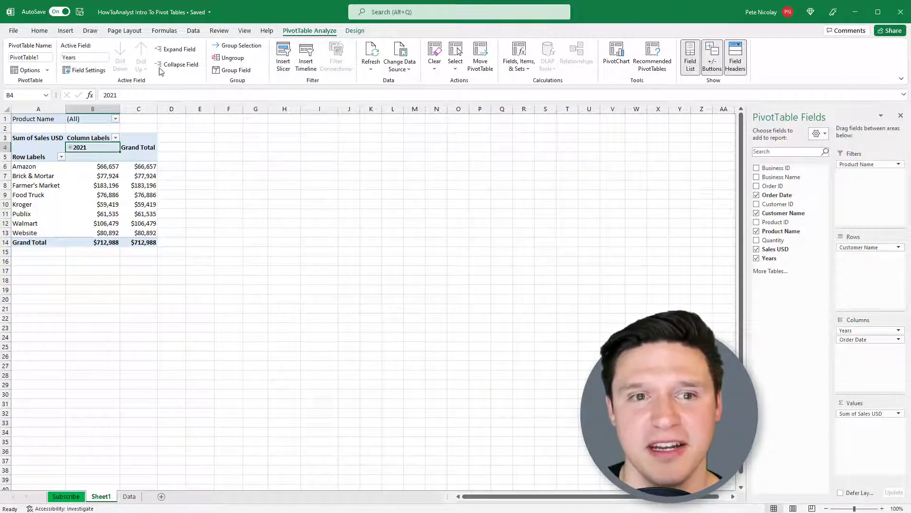
click(167, 51)
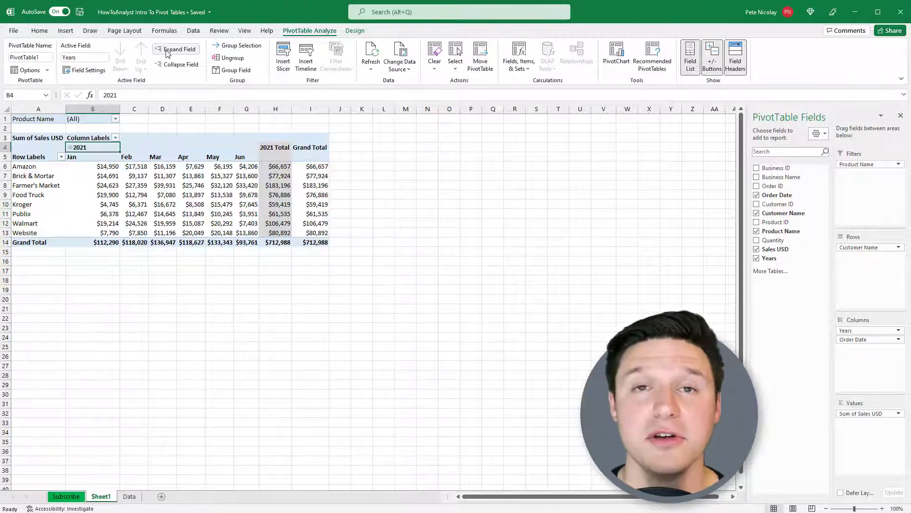
click(34, 169)
ctrl+click(40, 234)
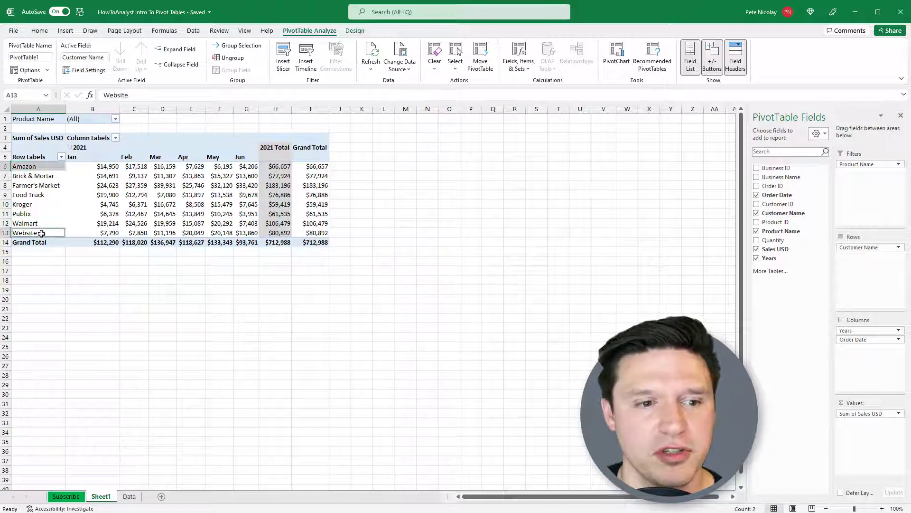
- Group Amazon and Website together and rename the group to 'Online'
click(238, 46)
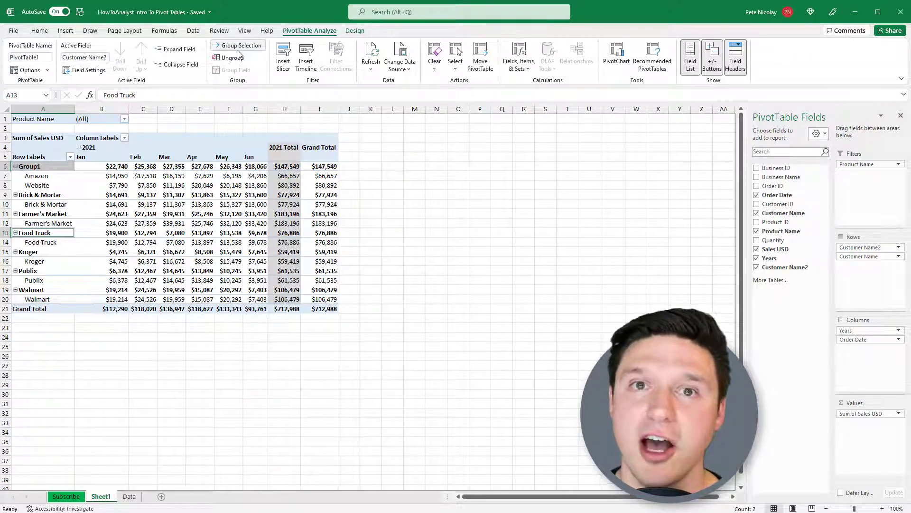
key(Up)
key(Up)
key(Up)
key(Up)
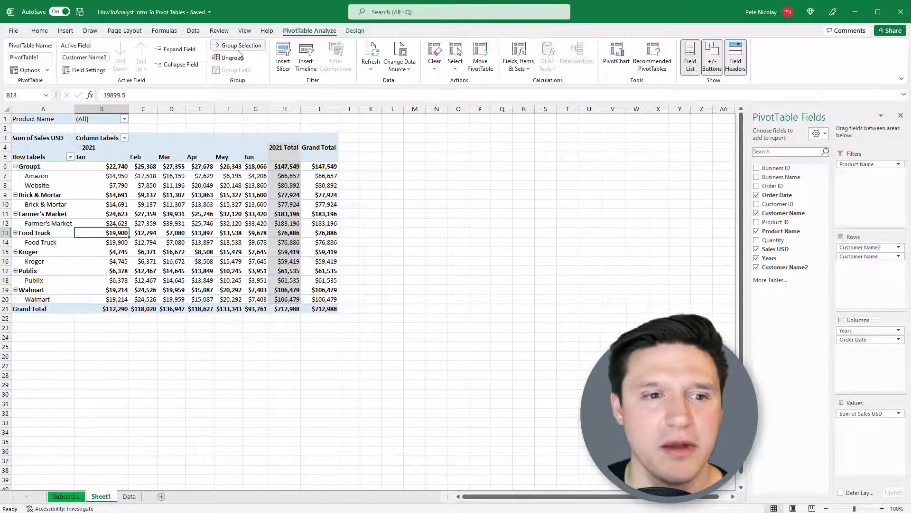
key(Up)
key(Up)
key(Up)
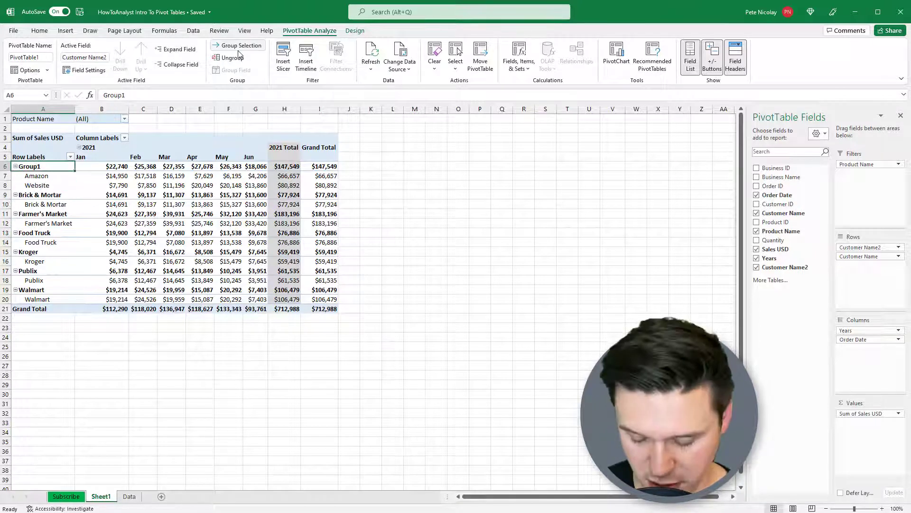
text(Online)
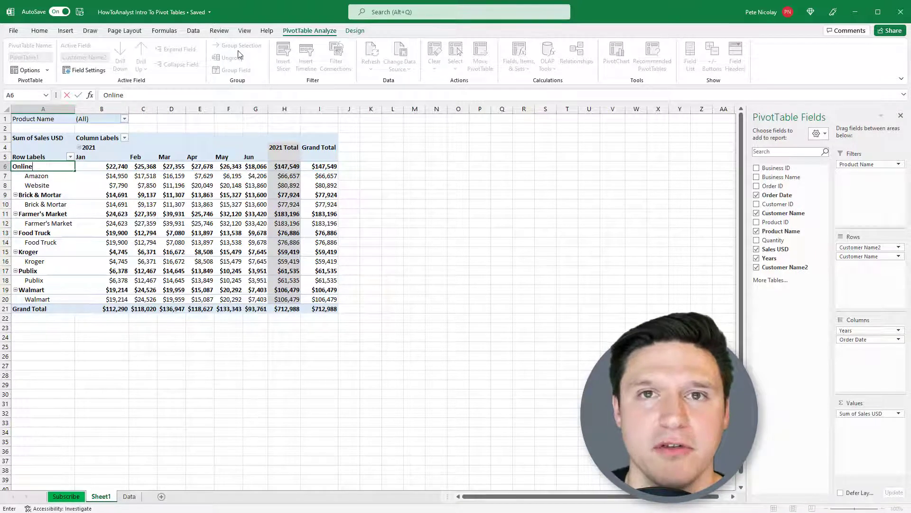
key(Return)
- Rename the grouping field to 'Customer Category' in Field Settings
click(45, 169)
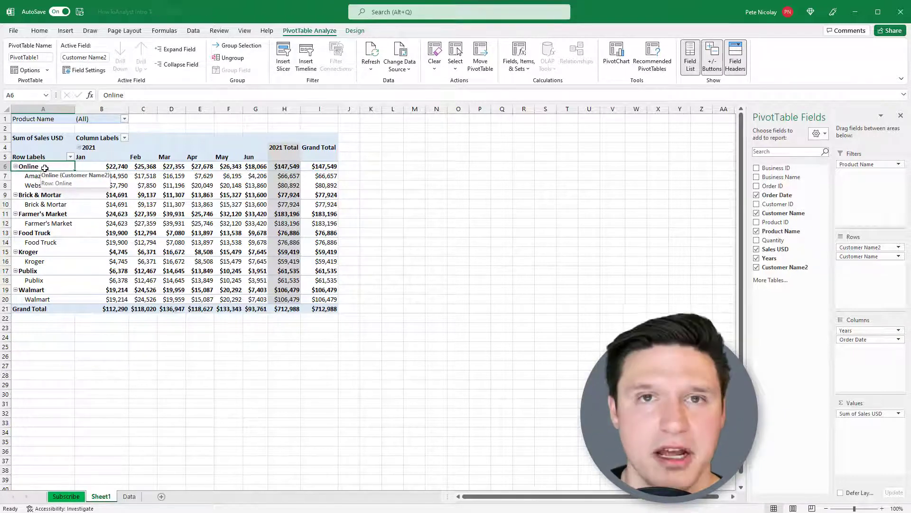
right_click(44, 168)
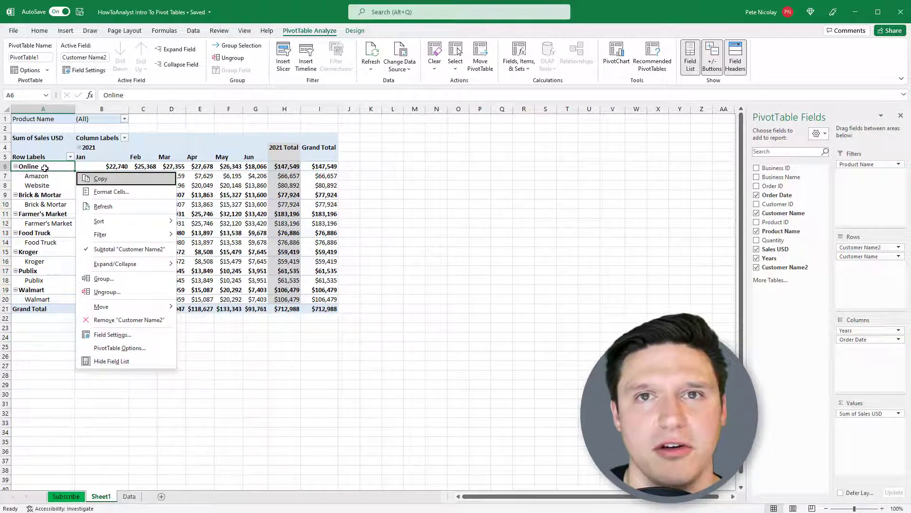
click(113, 335)
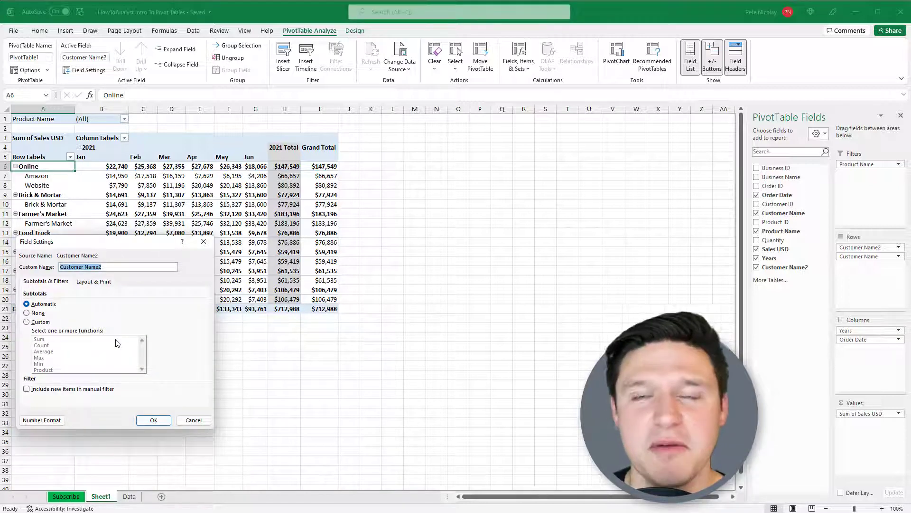
text(Custome)
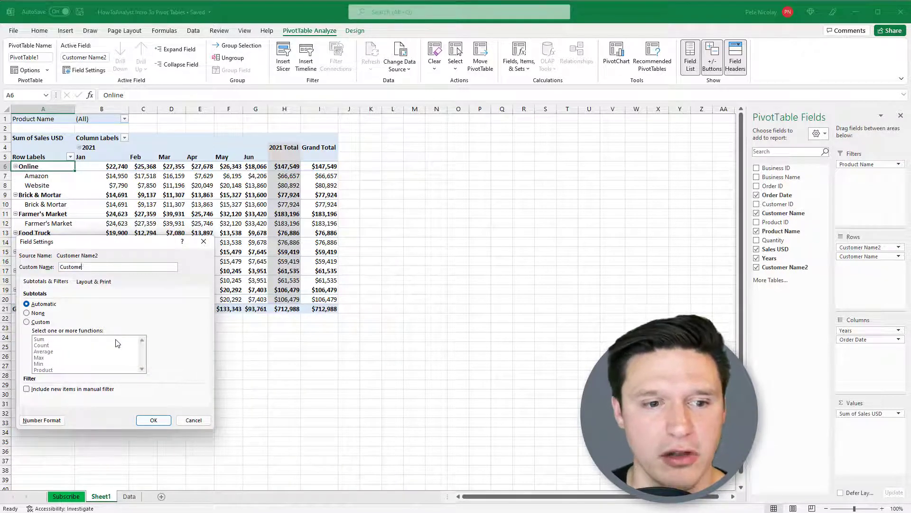
text(r Category)
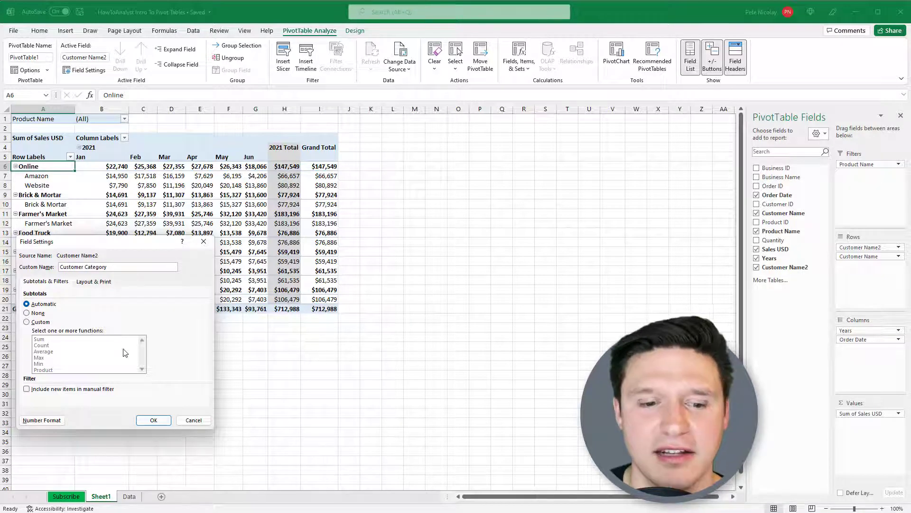
click(153, 419)
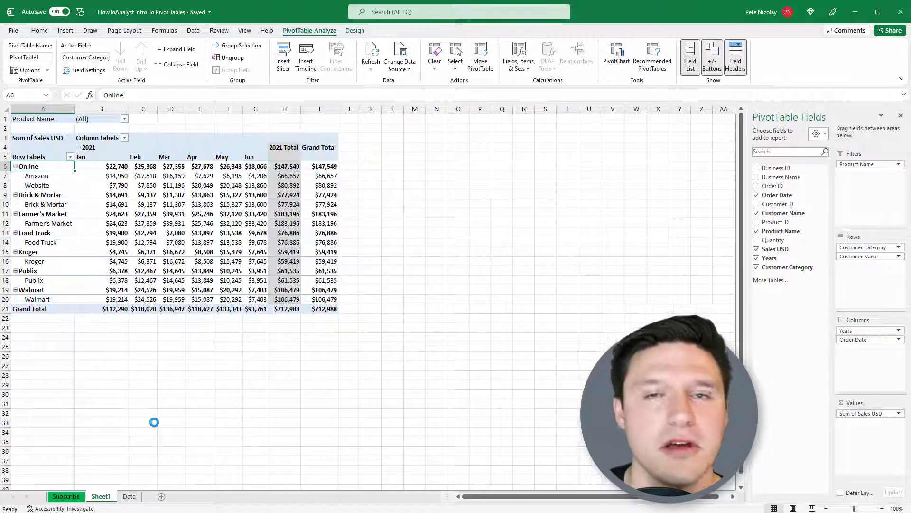
- Filter Product Name to Cold brew and remove Customer Category from the Rows area
click(123, 119)
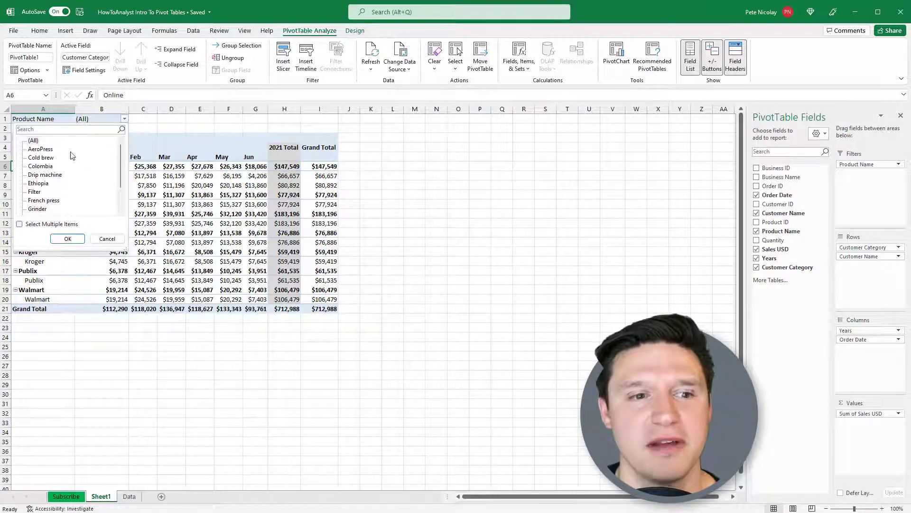
click(48, 158)
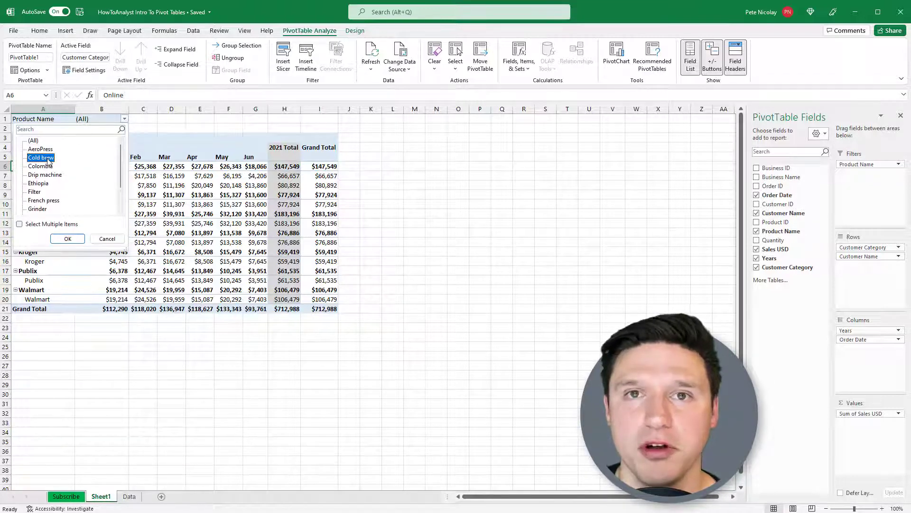
click(67, 238)
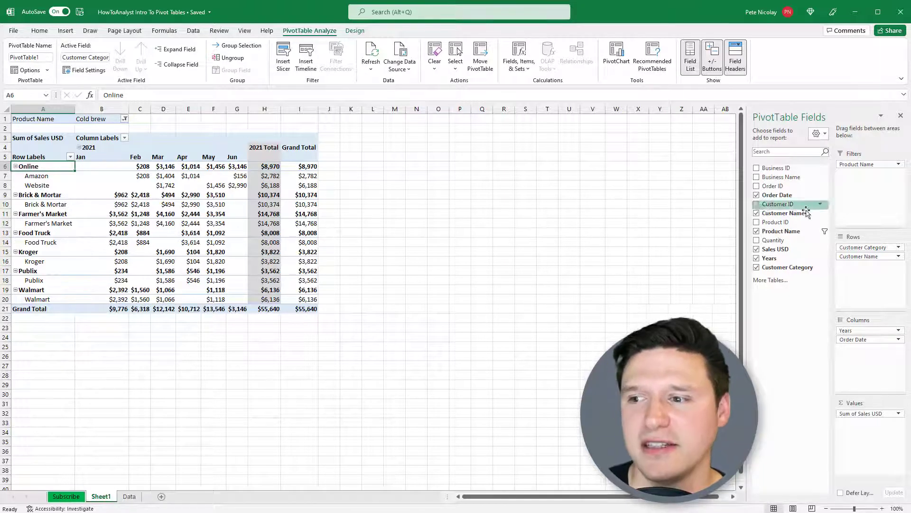
drag(845, 246, 627, 258)
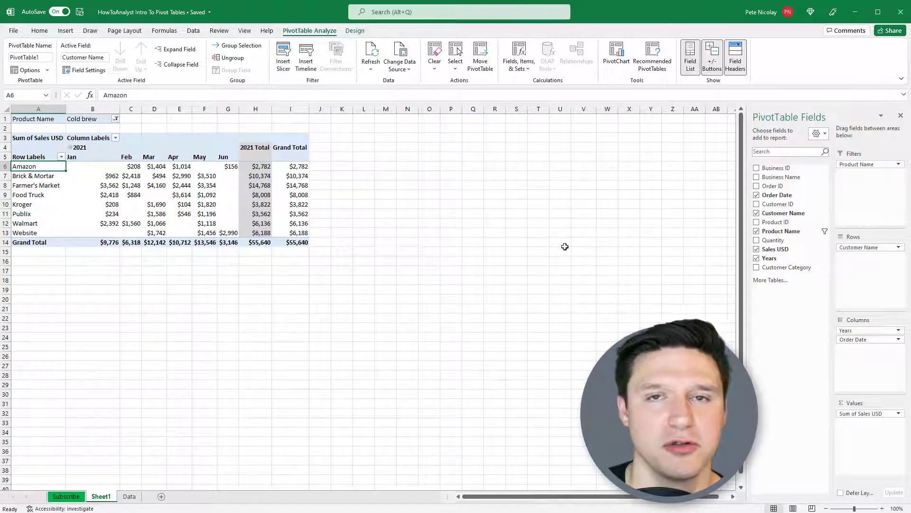
- Sort customers by Grand Total, first largest to smallest, then smallest to largest
right_click(297, 169)
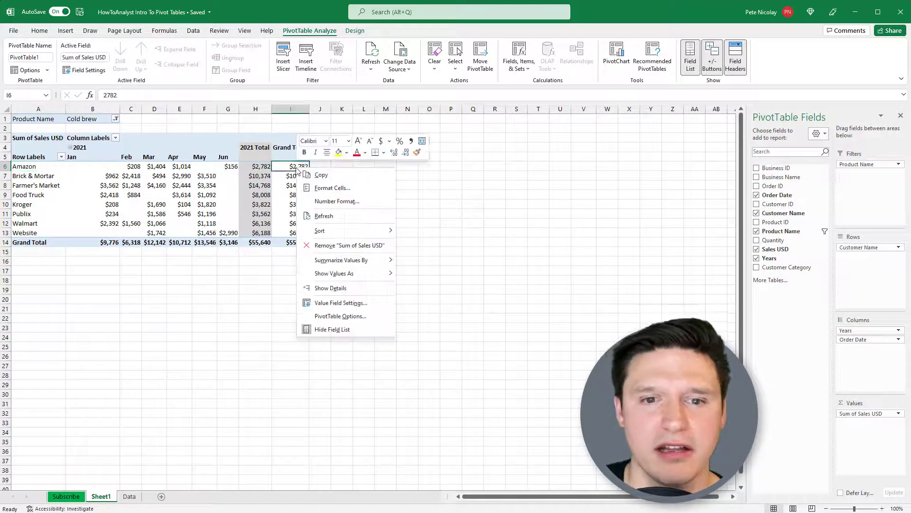
mouse_move(354, 232)
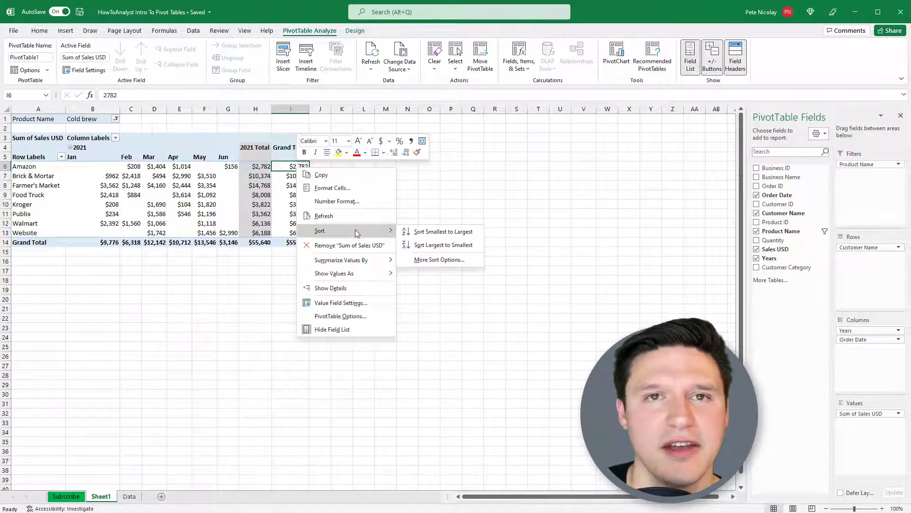
click(420, 245)
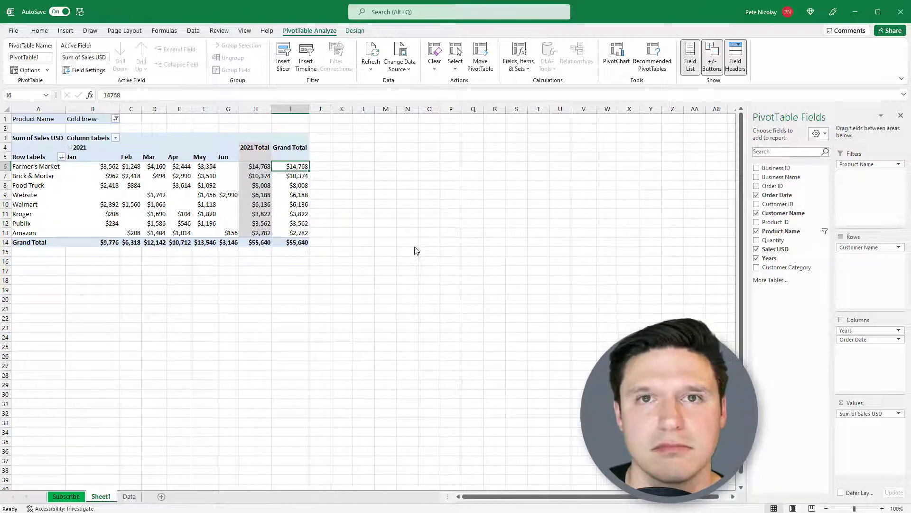
right_click(291, 167)
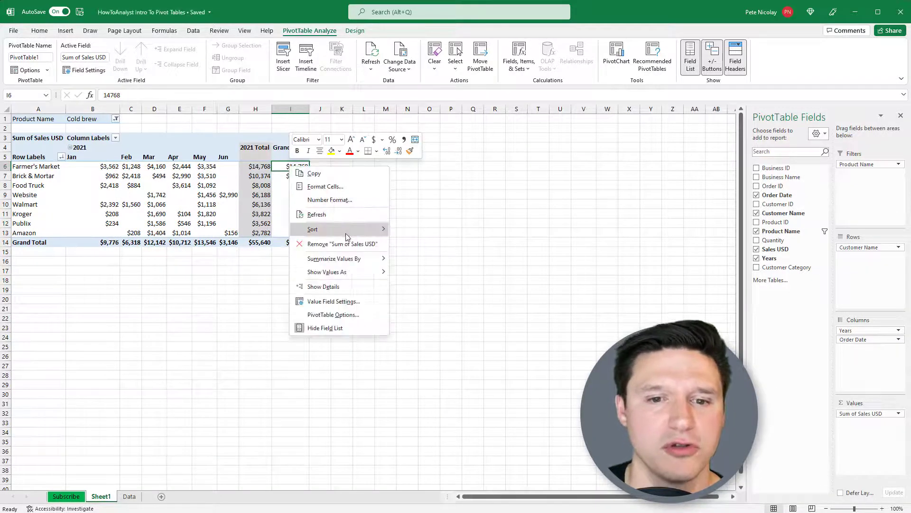
mouse_move(349, 231)
click(422, 232)
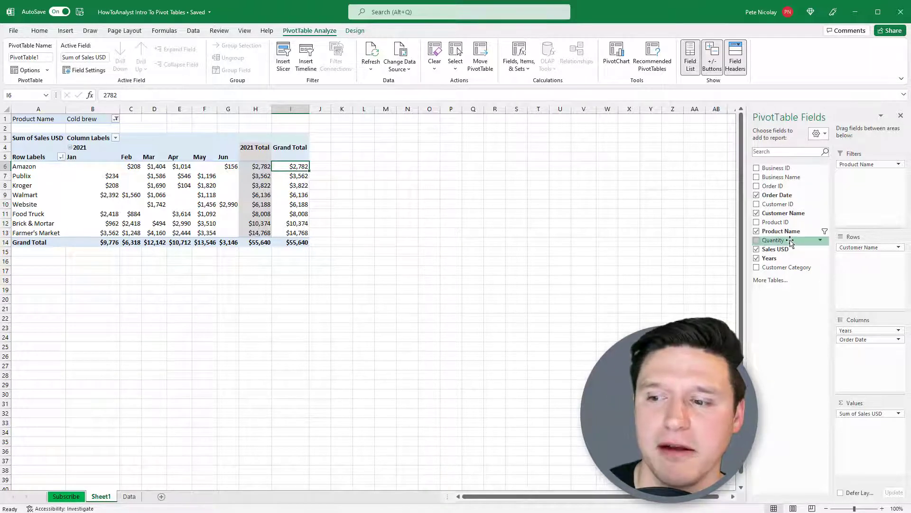
- Add Quantity to Values and show it as % of Column Total
drag(773, 241, 873, 431)
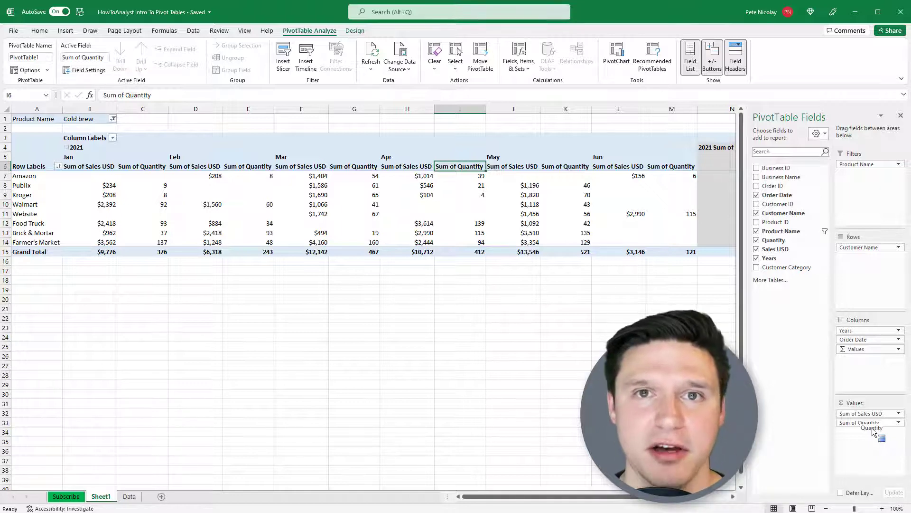
right_click(132, 171)
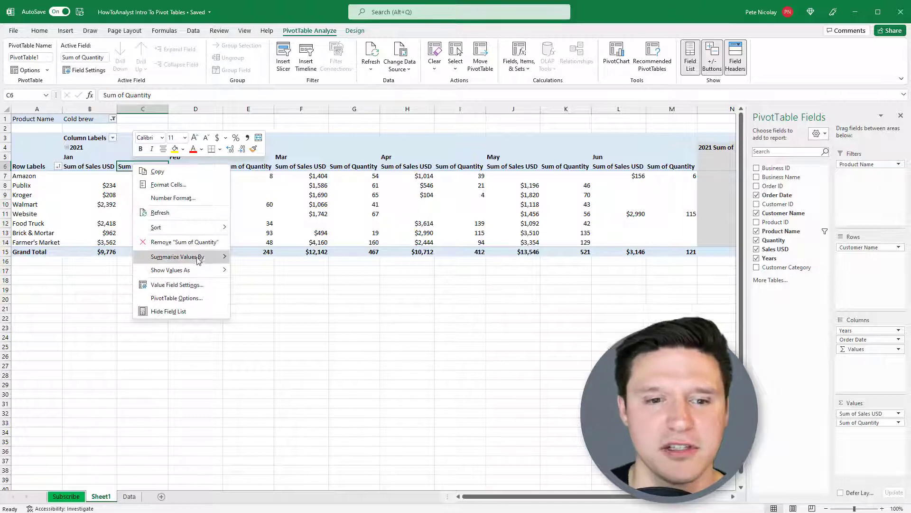
mouse_move(199, 262)
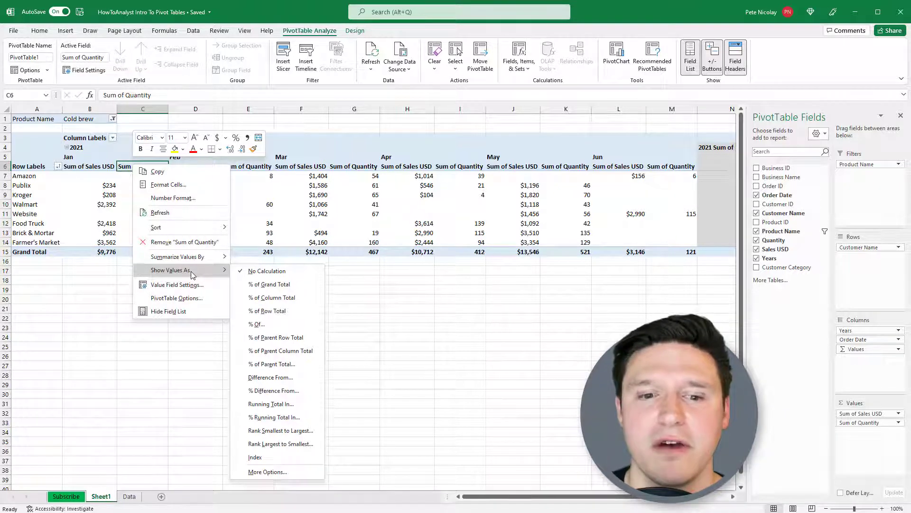
click(250, 298)
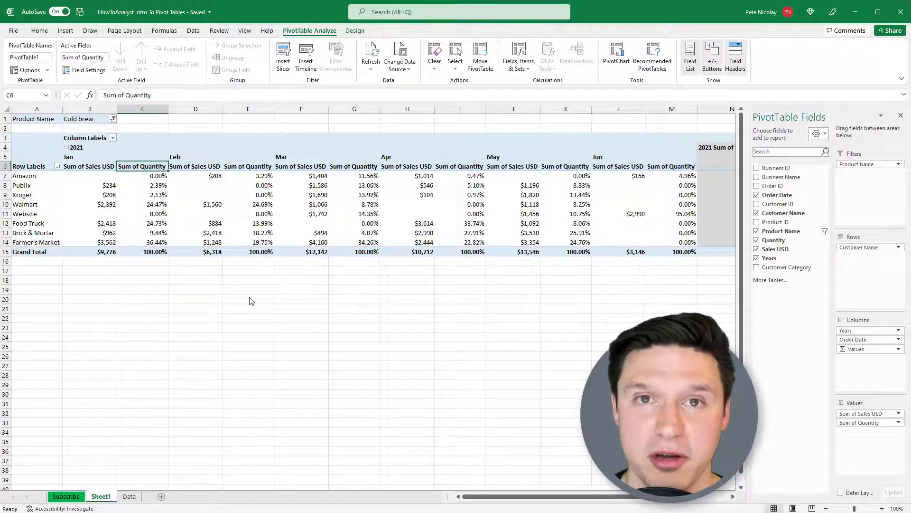
- Rename the 'Sum of Quantity' header to 'Quantity', accepting the duplicate-name warning
key(F2)
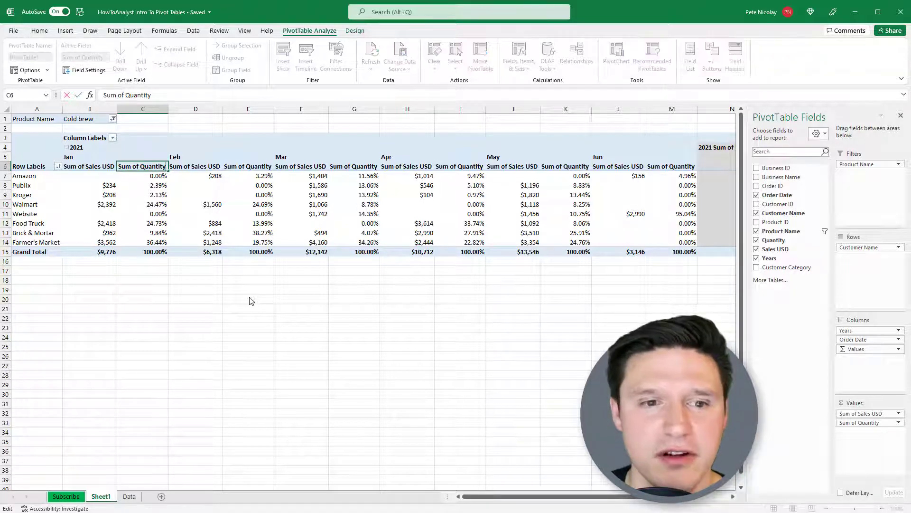
key(Home)
key(Delete)
key(Delete)
key(Delete)
key(Delete)
key(Delete)
key(Delete)
key(Return)
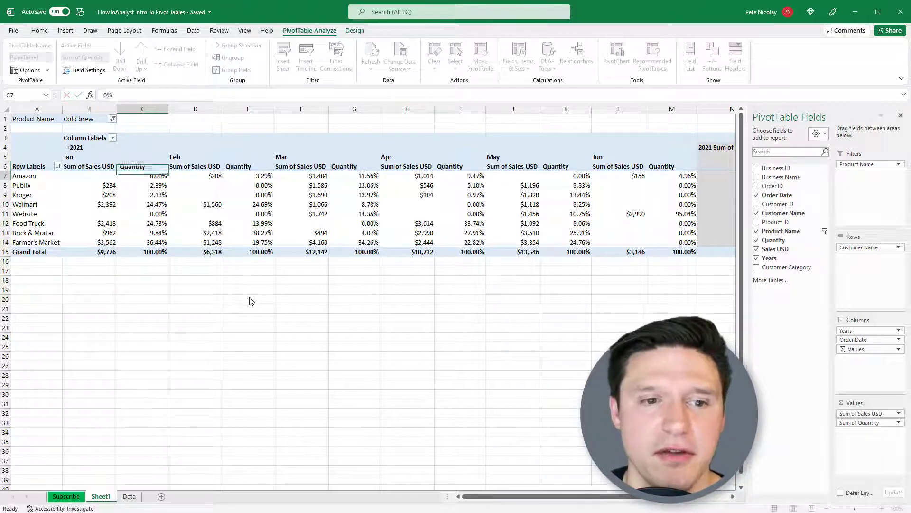
key(Up)
key(F2)
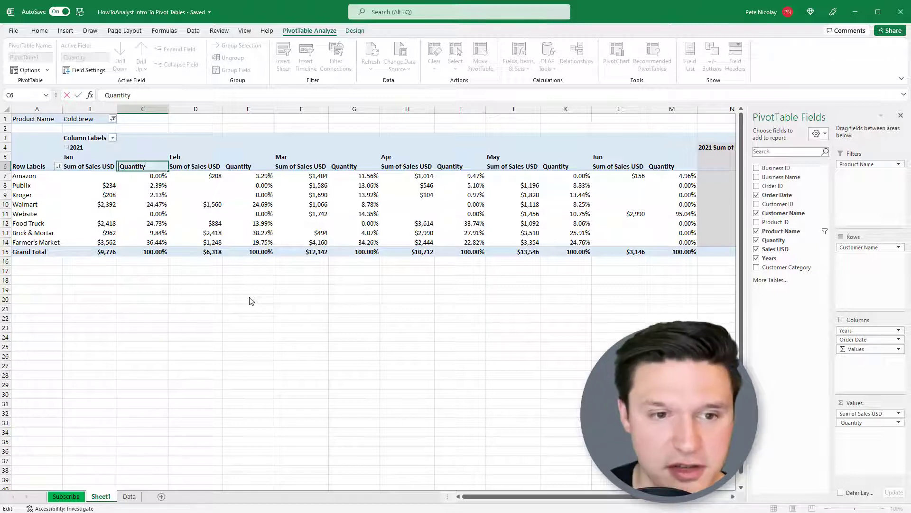
key(Return)
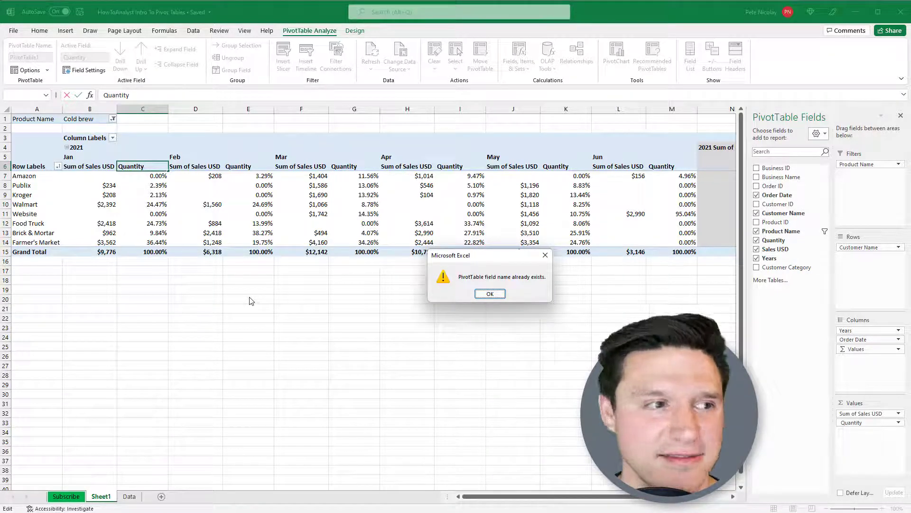
key(Return)
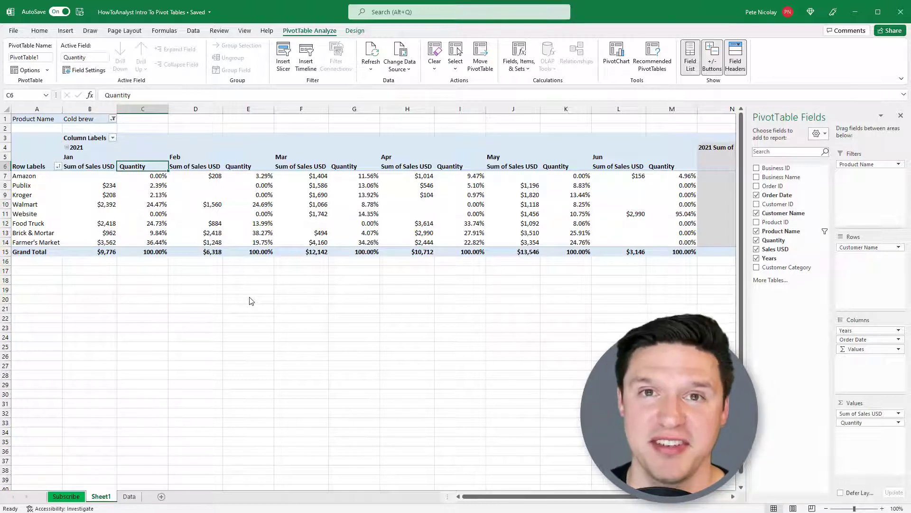
- Put Customer Category back in Rows and show the report in Tabular Form
drag(786, 267, 871, 248)
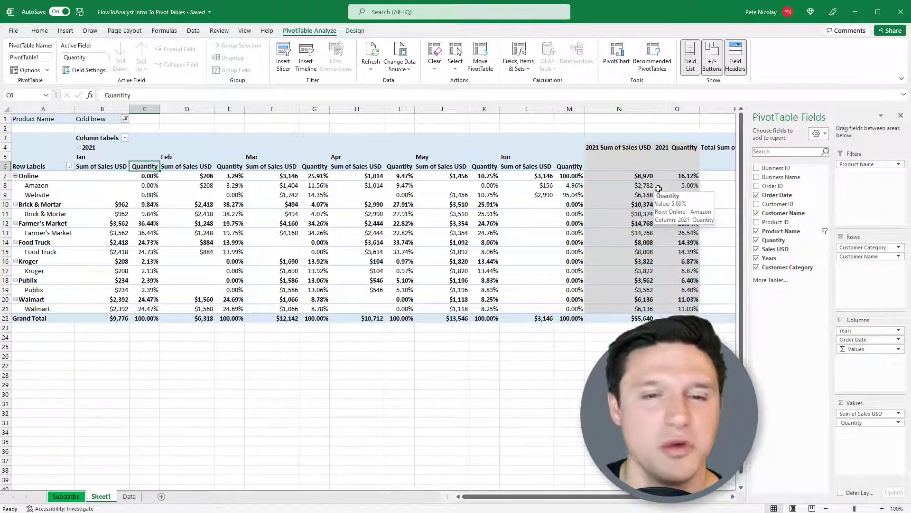
click(361, 32)
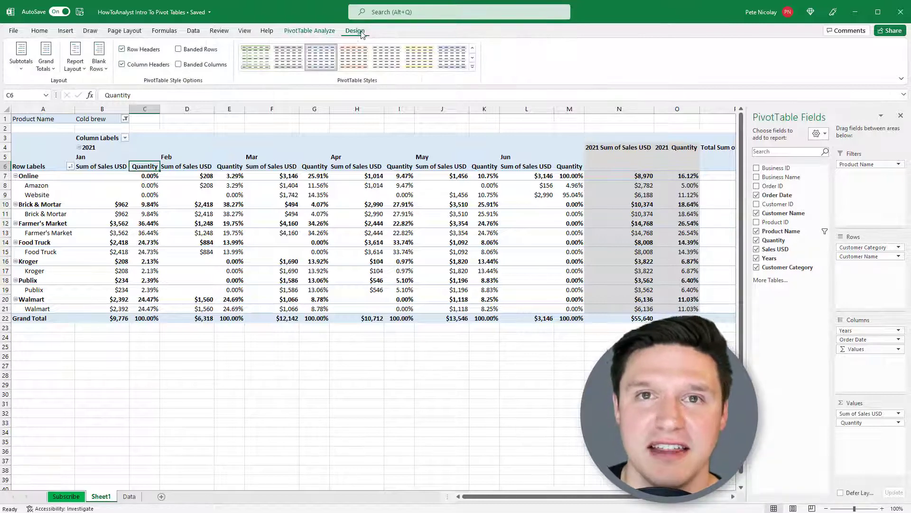
click(77, 69)
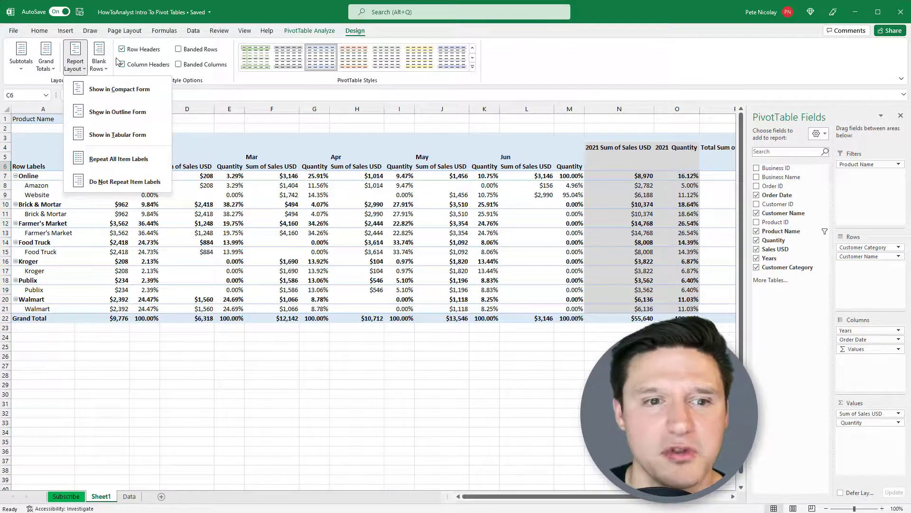
click(97, 135)
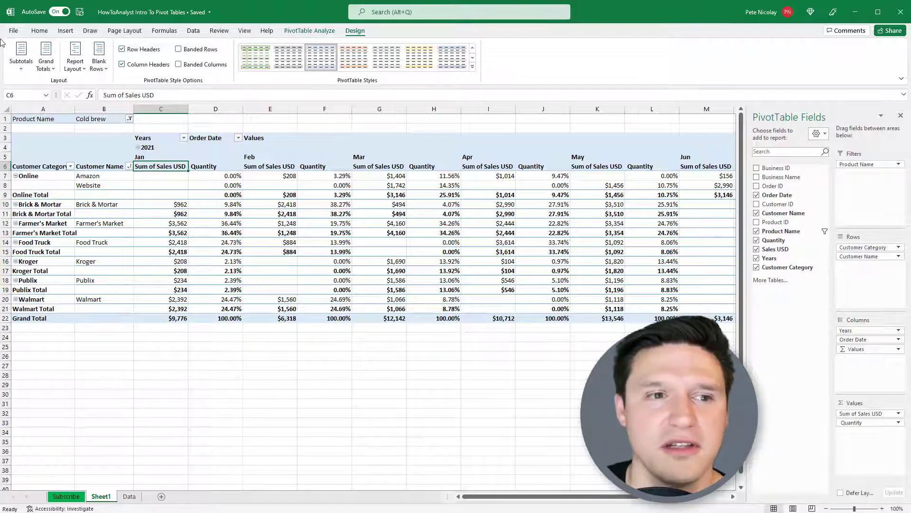
- Turn off all subtotals and repeat all item labels on every row
click(21, 59)
click(65, 89)
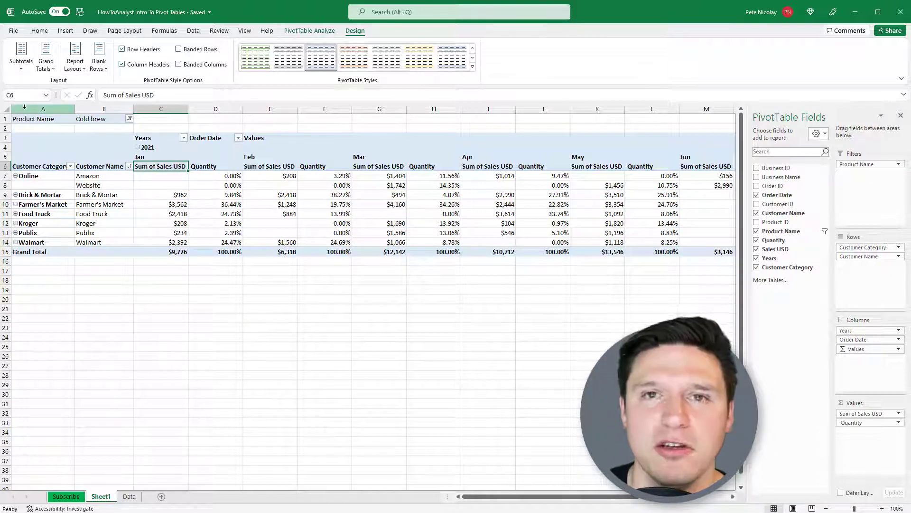
click(72, 67)
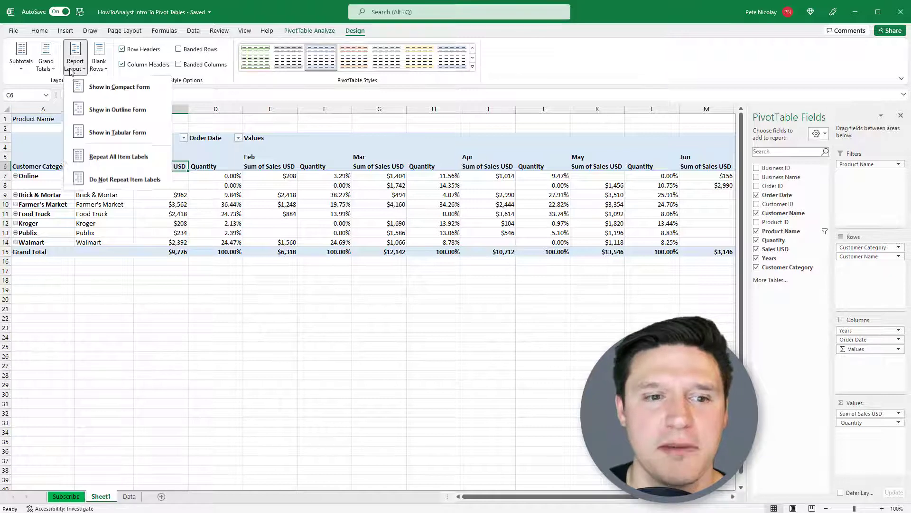
click(100, 158)
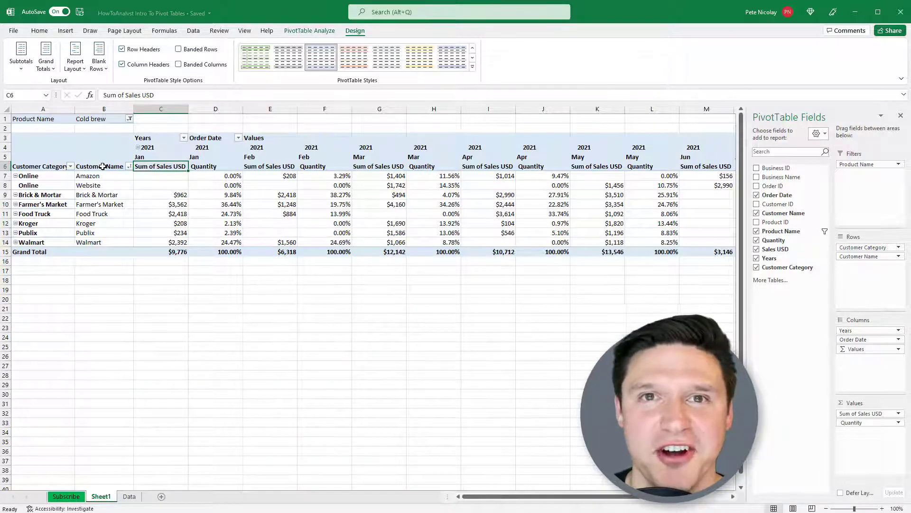
click(290, 30)
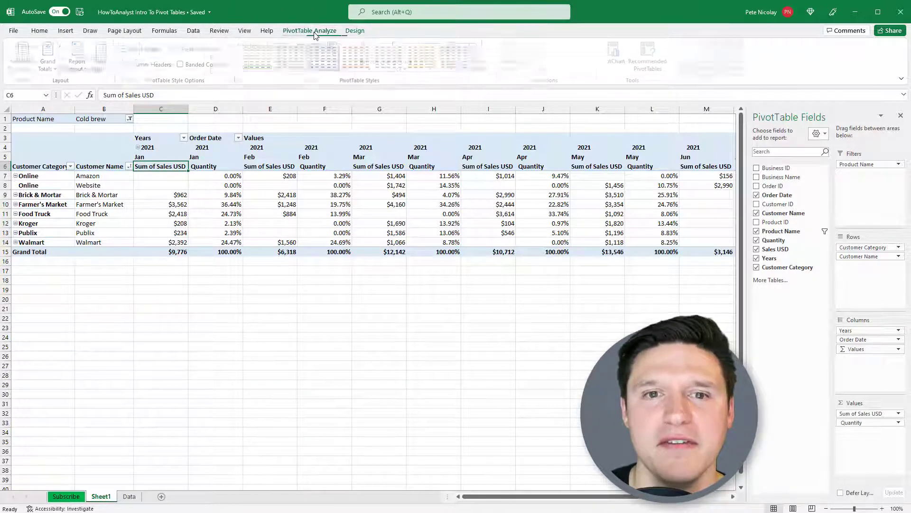
click(38, 71)
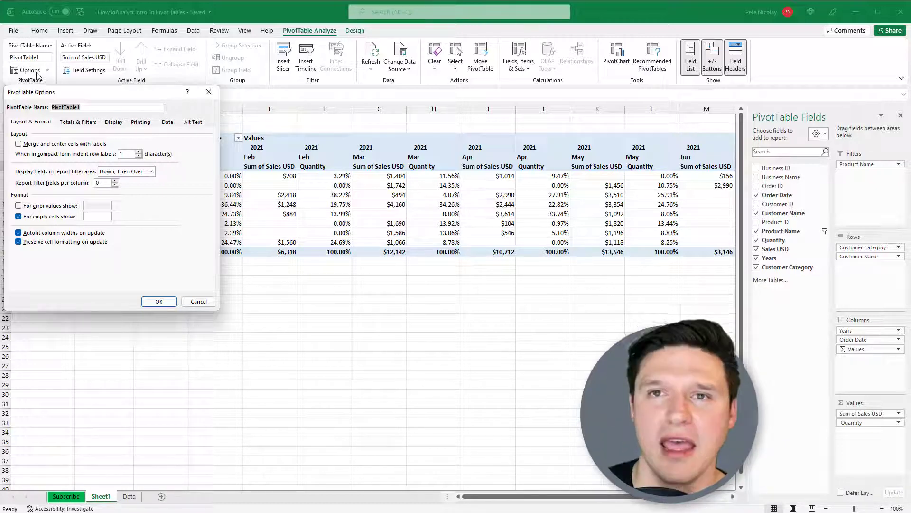
click(209, 92)
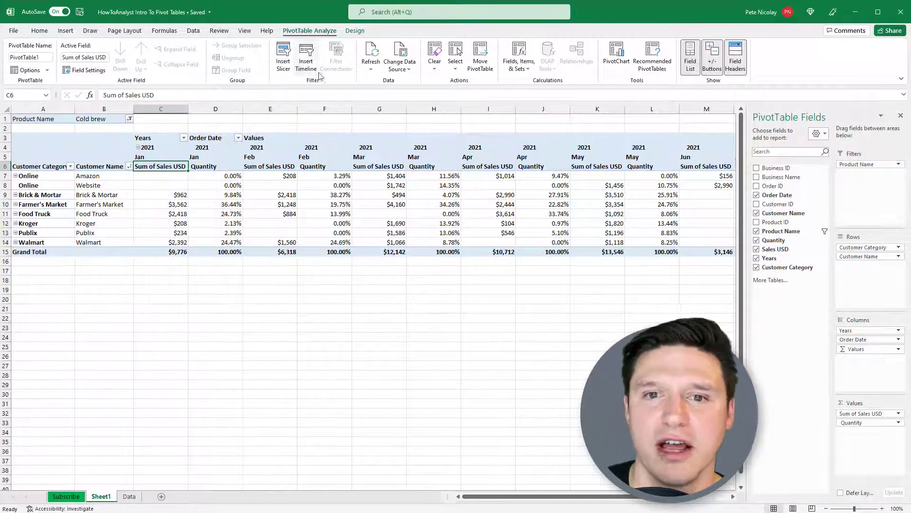